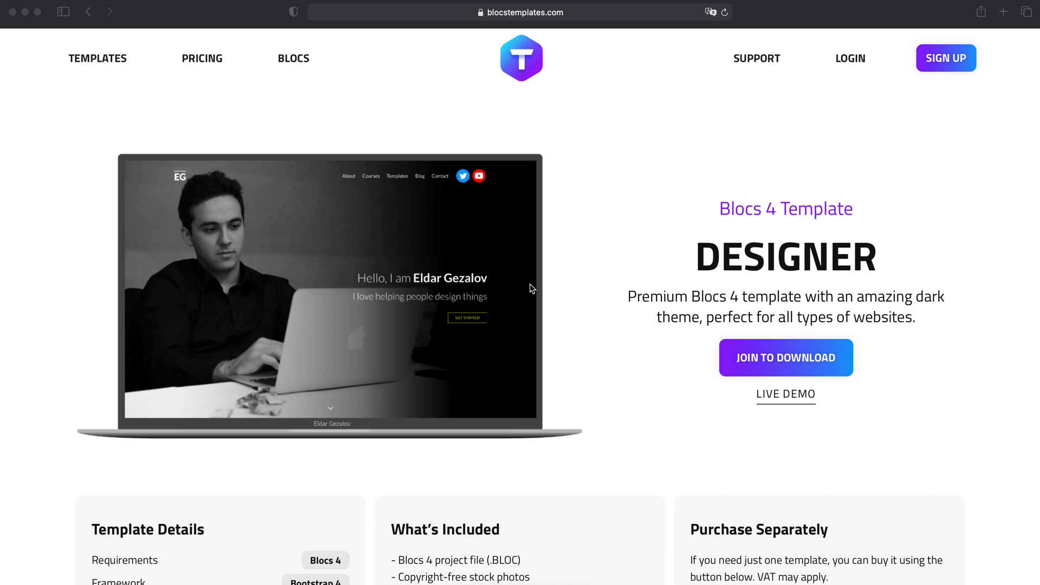
# Browse the Designer template's live demo in its own tab, visit About, then close the tab.
pyautogui.click(446, 281)
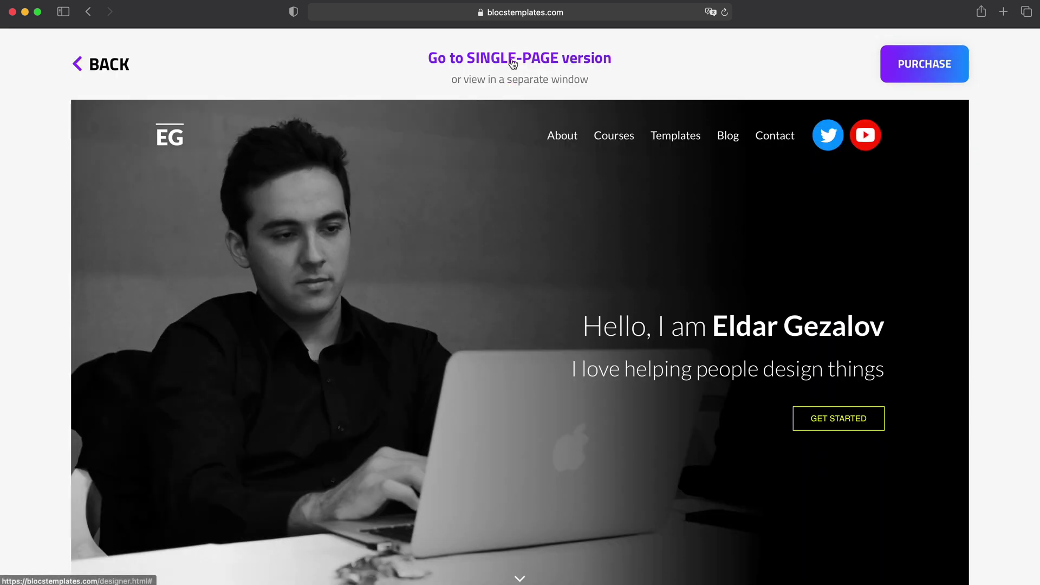
pyautogui.click(525, 79)
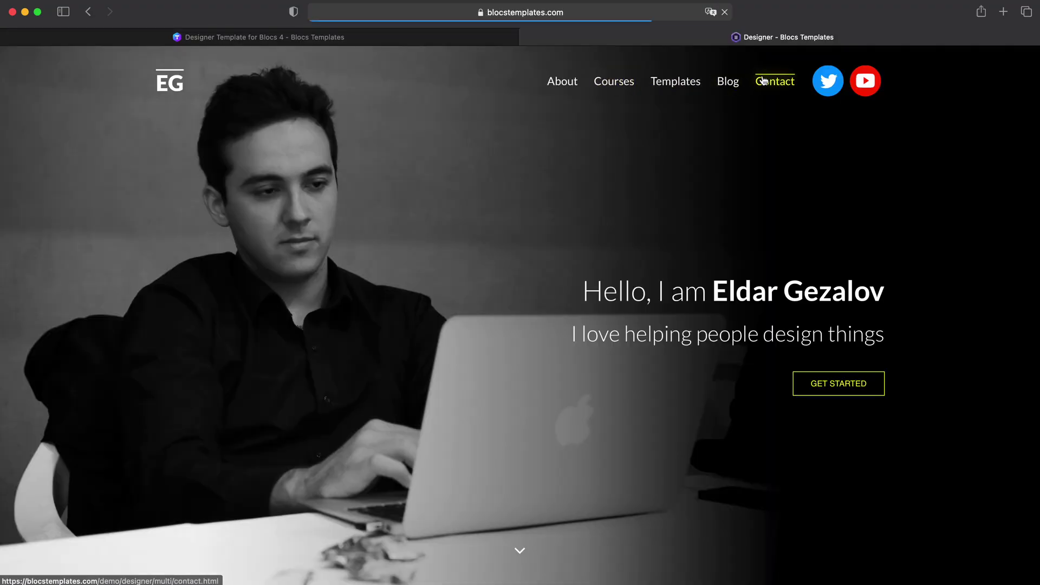
pyautogui.scroll(-5, 537, 267)
pyautogui.scroll(-5, 536, 266)
pyautogui.scroll(-5, 536, 266)
pyautogui.scroll(-5, 513, 232)
pyautogui.scroll(1, 512, 238)
pyautogui.scroll(4, 514, 243)
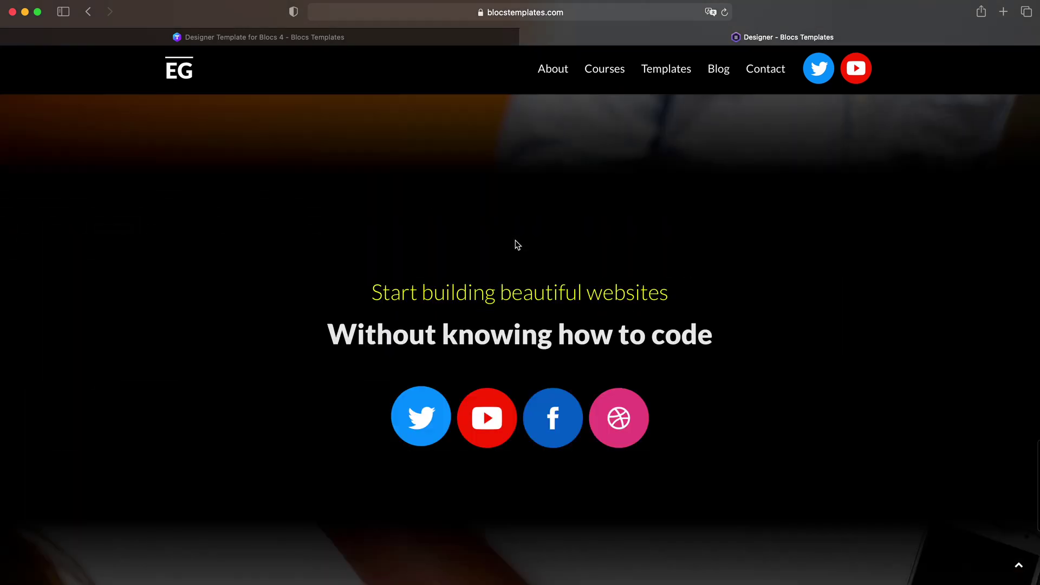
pyautogui.scroll(3, 516, 244)
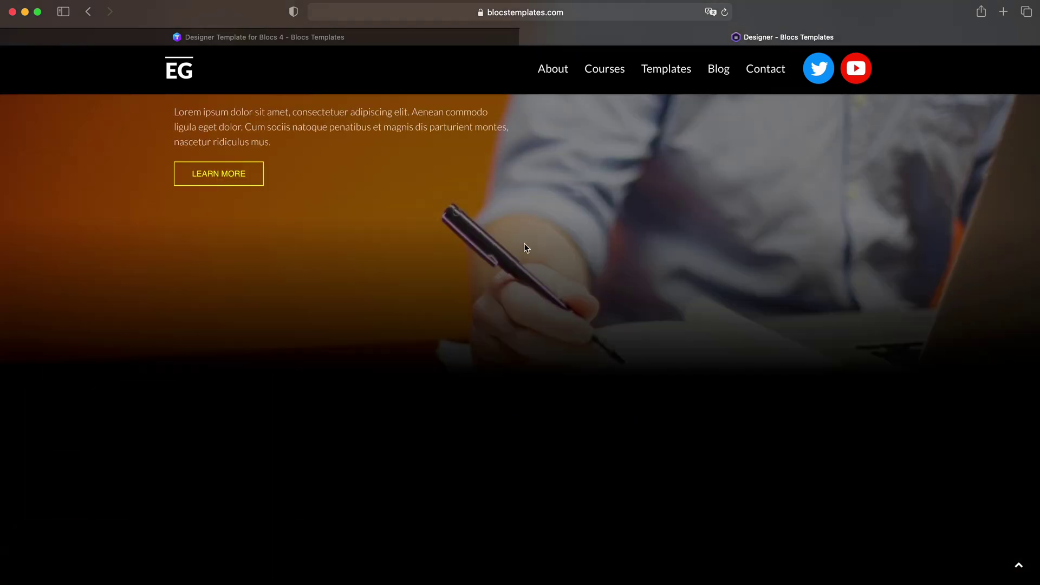
pyautogui.scroll(1, 513, 267)
pyautogui.scroll(1, 512, 262)
pyautogui.scroll(2, 513, 262)
pyautogui.scroll(-2, 513, 261)
pyautogui.scroll(2, 596, 215)
pyautogui.scroll(-1, 600, 239)
pyautogui.scroll(-3, 585, 228)
pyautogui.scroll(-5, 560, 366)
pyautogui.scroll(4, 583, 358)
pyautogui.scroll(3, 590, 318)
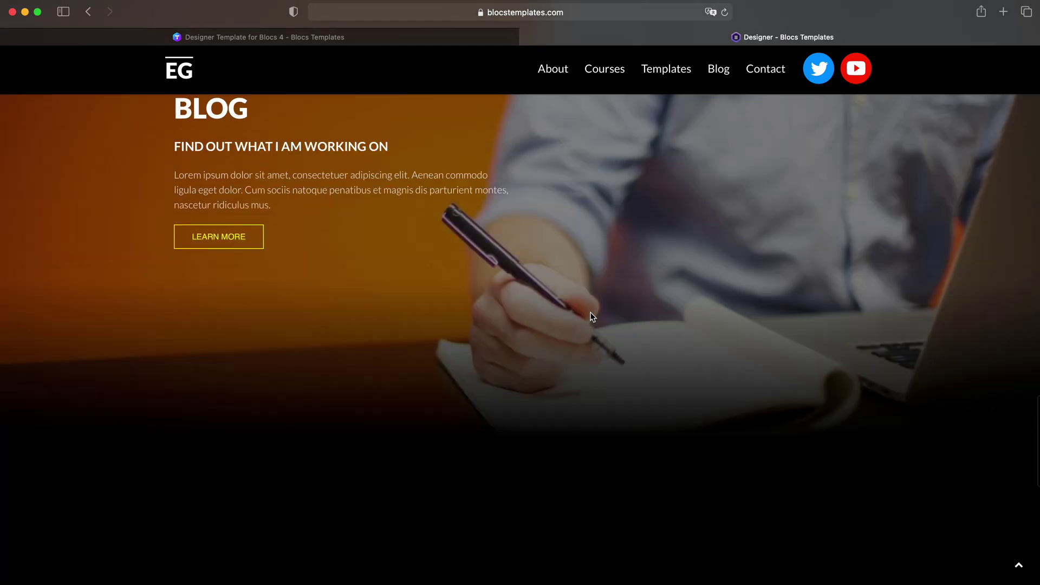
pyautogui.click(553, 68)
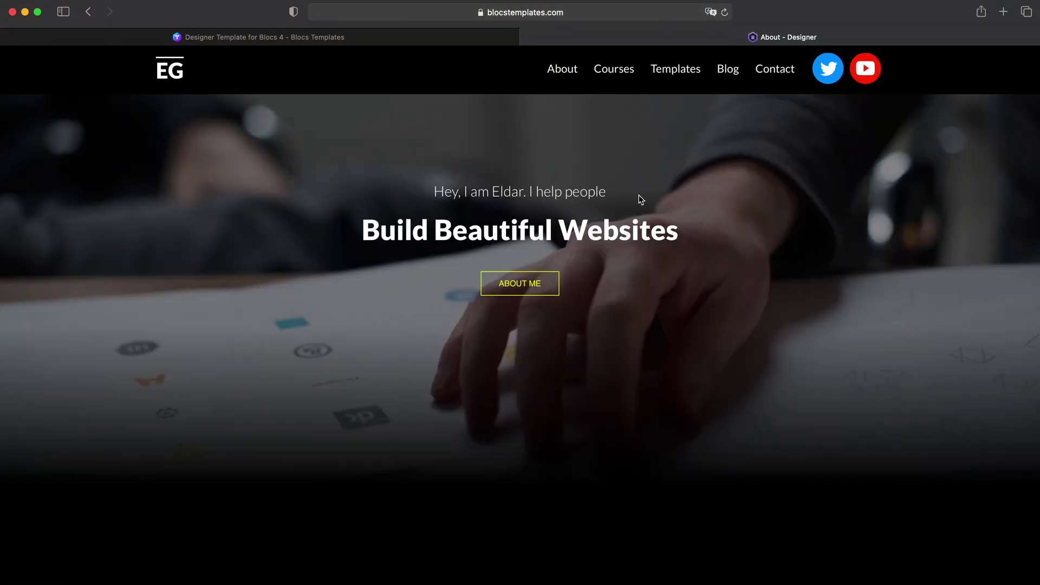
pyautogui.scroll(-5, 764, 316)
pyautogui.scroll(5, 765, 293)
pyautogui.scroll(-6, 761, 288)
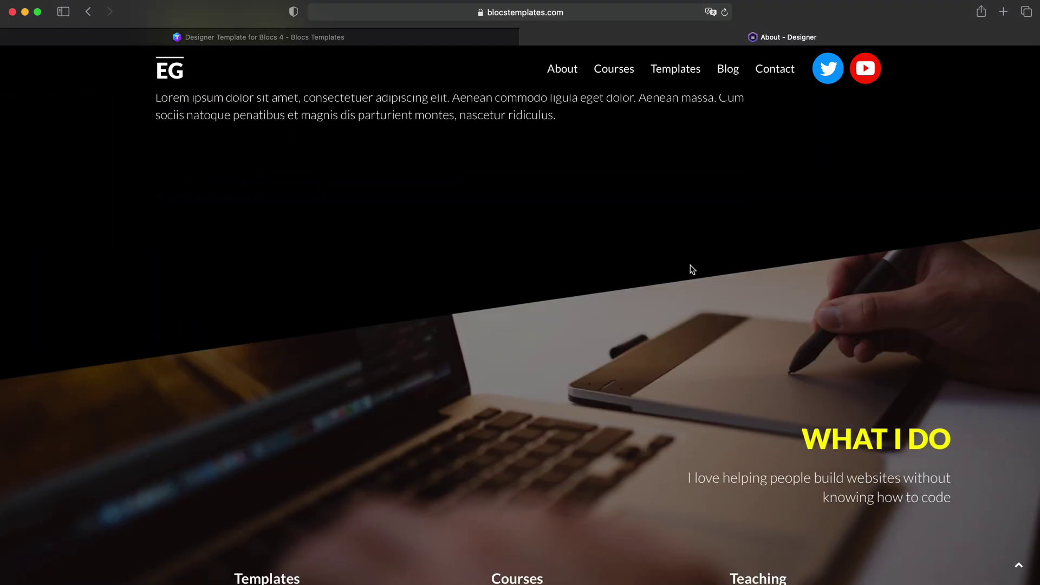
pyautogui.scroll(-2, 691, 266)
pyautogui.scroll(8, 690, 265)
pyautogui.scroll(2, 642, 244)
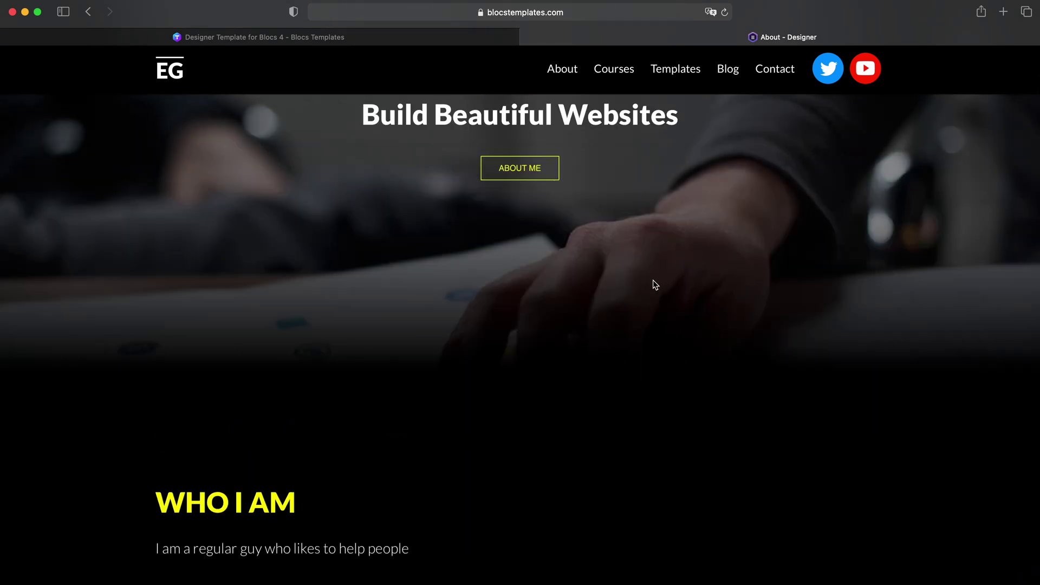
pyautogui.scroll(1, 658, 285)
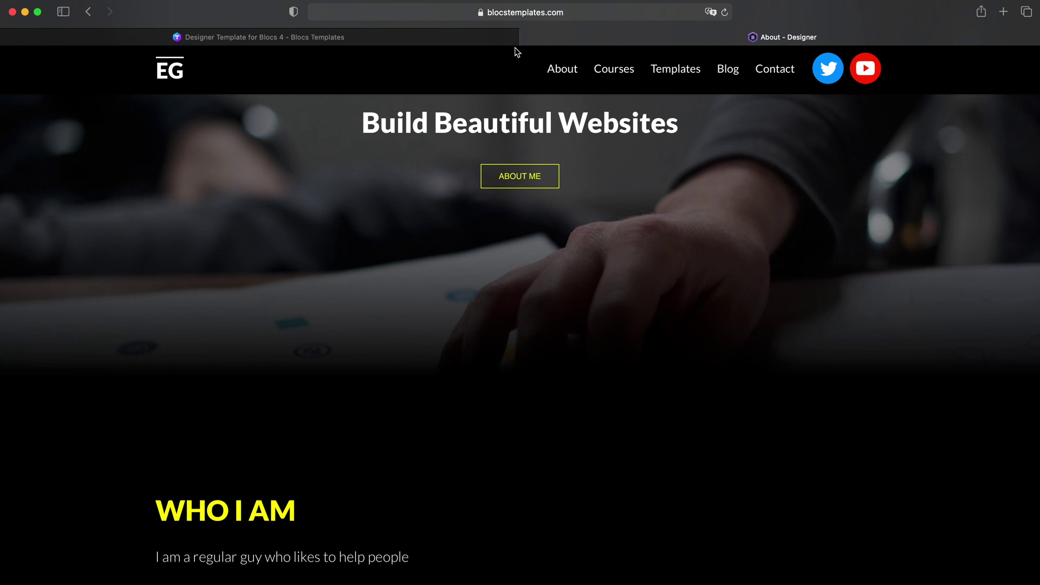
pyautogui.moveTo(346, 36)
pyautogui.click(531, 35)
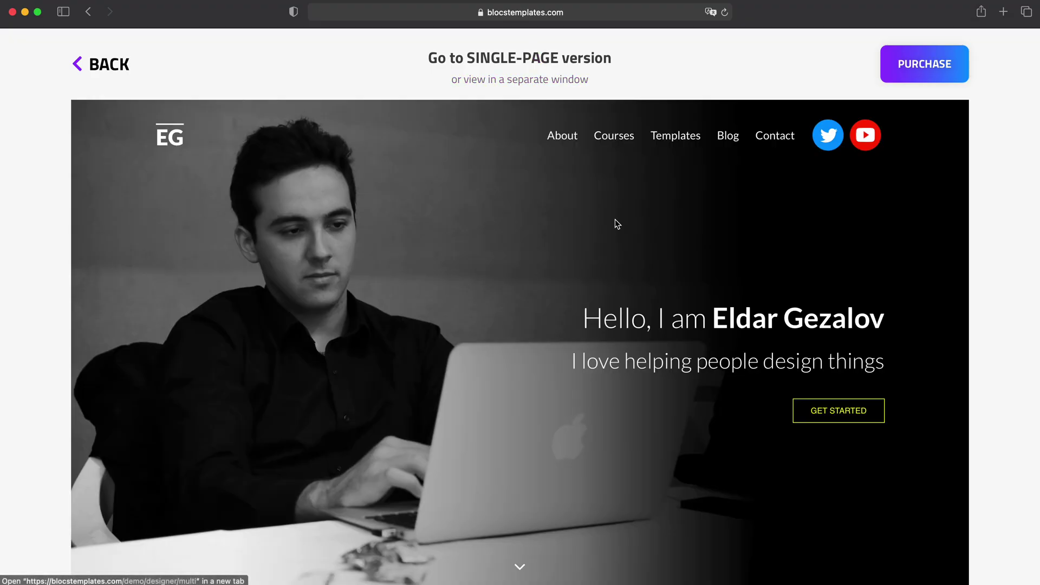
pyautogui.scroll(-5, 621, 316)
pyautogui.scroll(5, 325, 244)
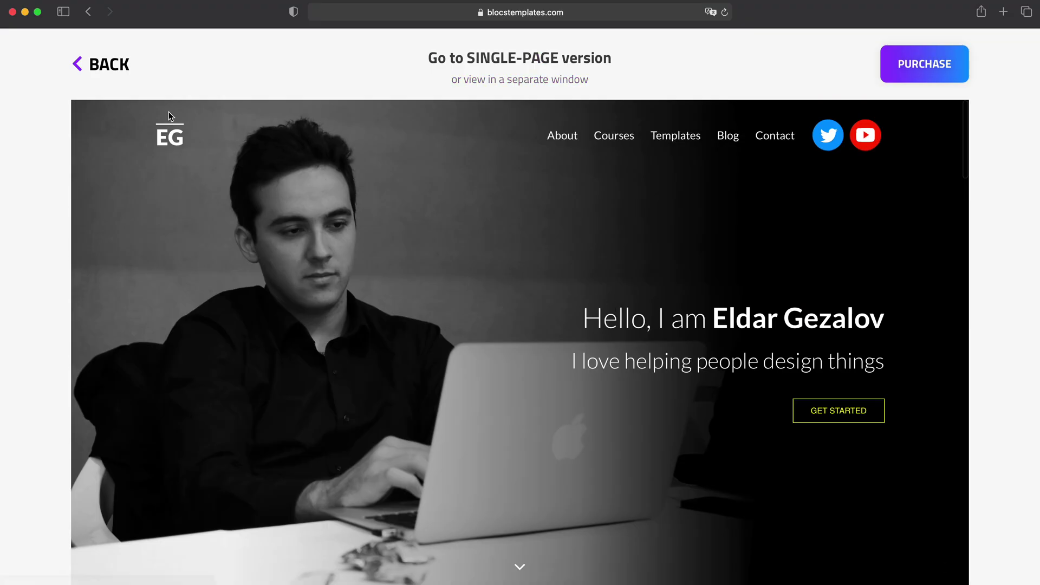
# Start a new blank Blocs project named Test.
pyautogui.click(104, 65)
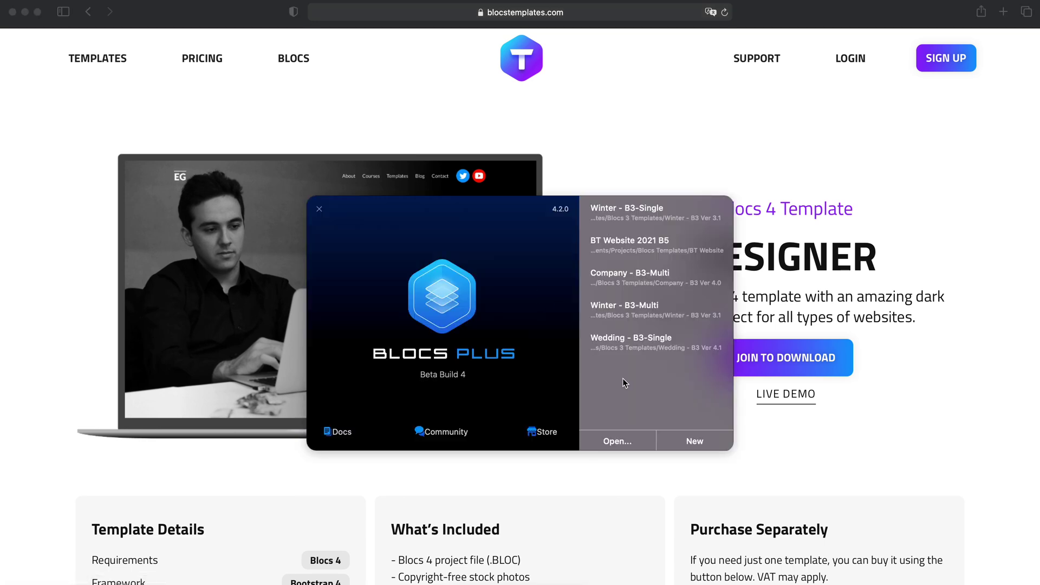
pyautogui.click(702, 440)
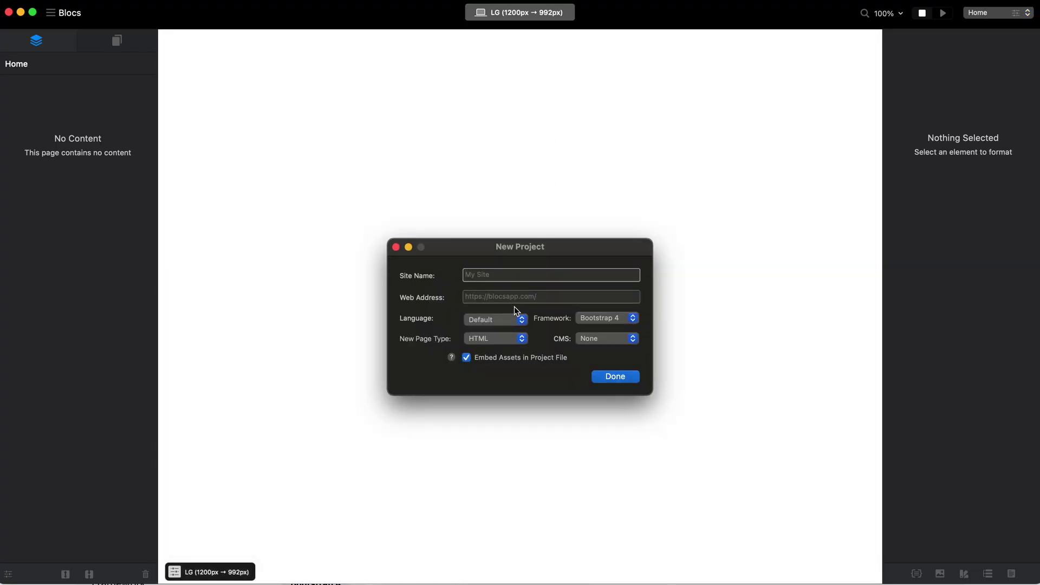
pyautogui.write('Test')
pyautogui.press('Return')
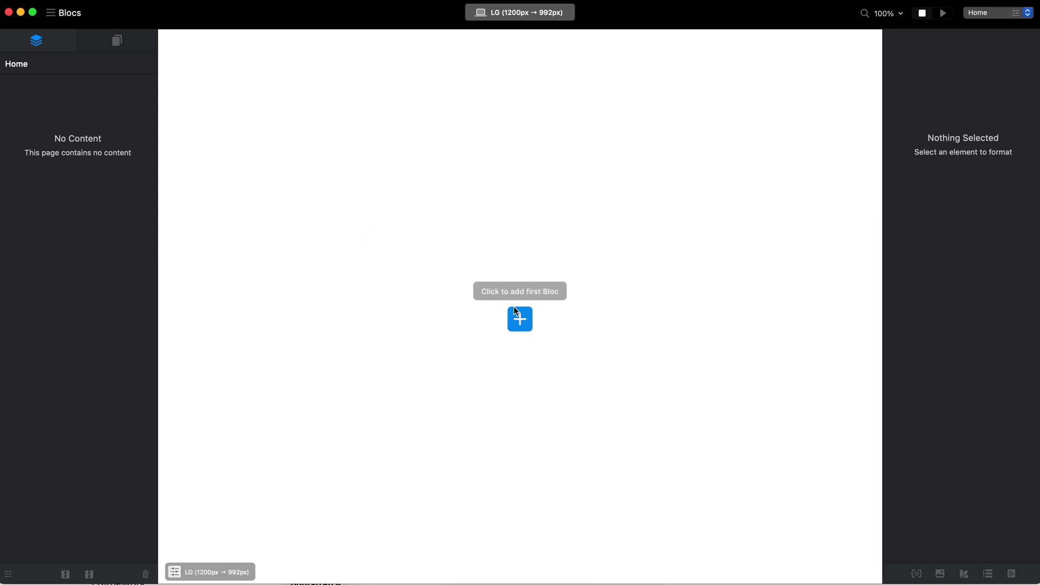
# Add empty one-column Structure blocs to the Home page and select the first bloc.
pyautogui.click(513, 306)
pyautogui.click(243, 134)
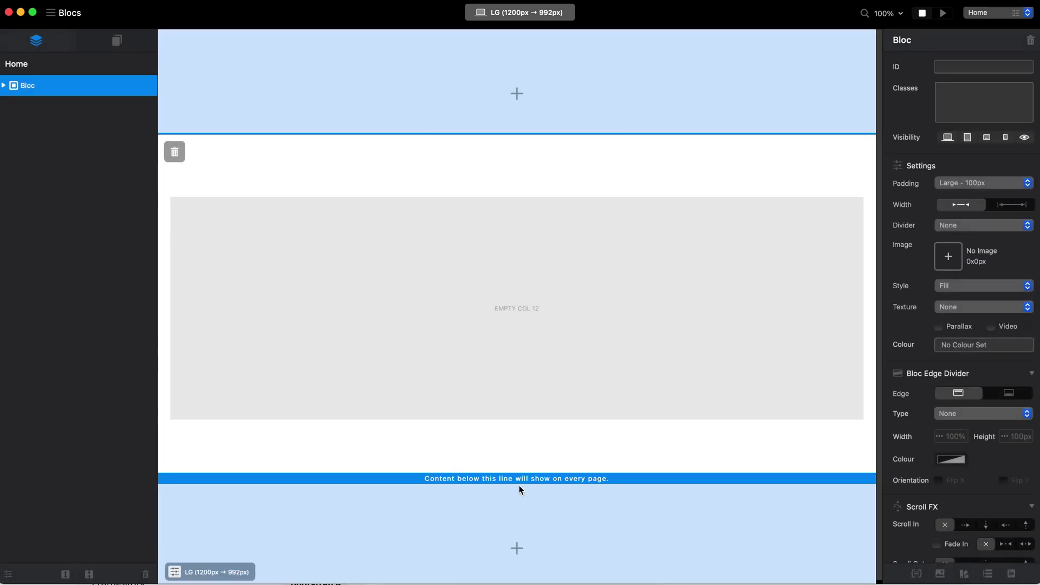
pyautogui.click(517, 462)
pyautogui.click(217, 181)
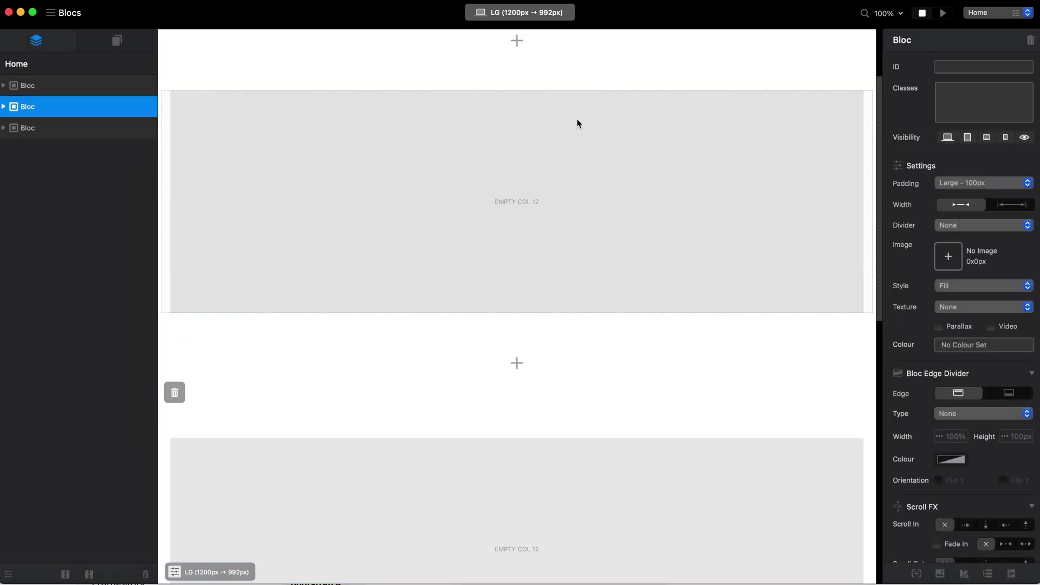
pyautogui.click(574, 134)
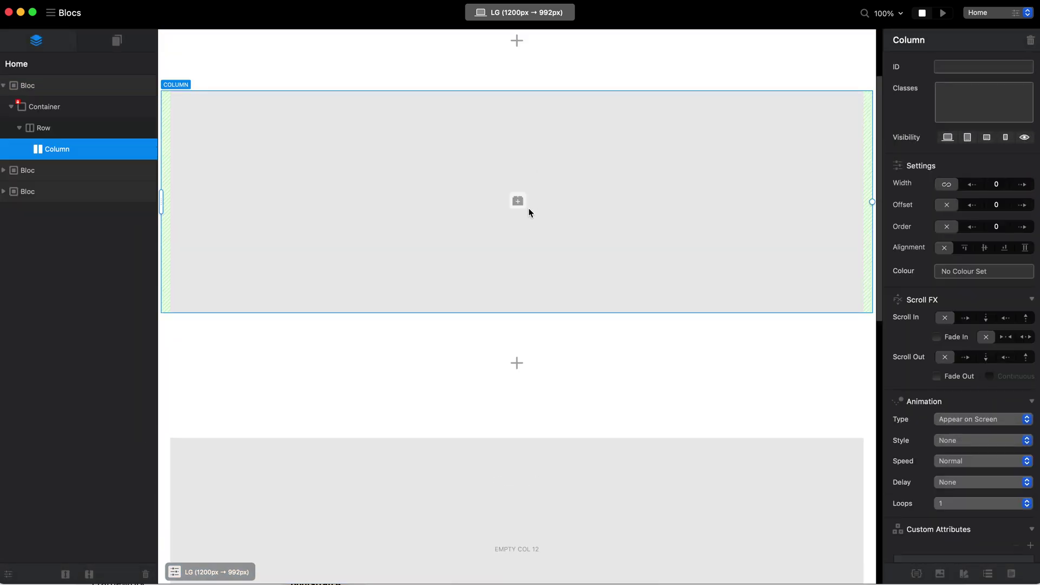
pyautogui.click(667, 51)
pyautogui.scroll(-5, 590, 372)
# Import april-1.jpg into the assets and apply it as the second bloc's background image.
pyautogui.click(622, 181)
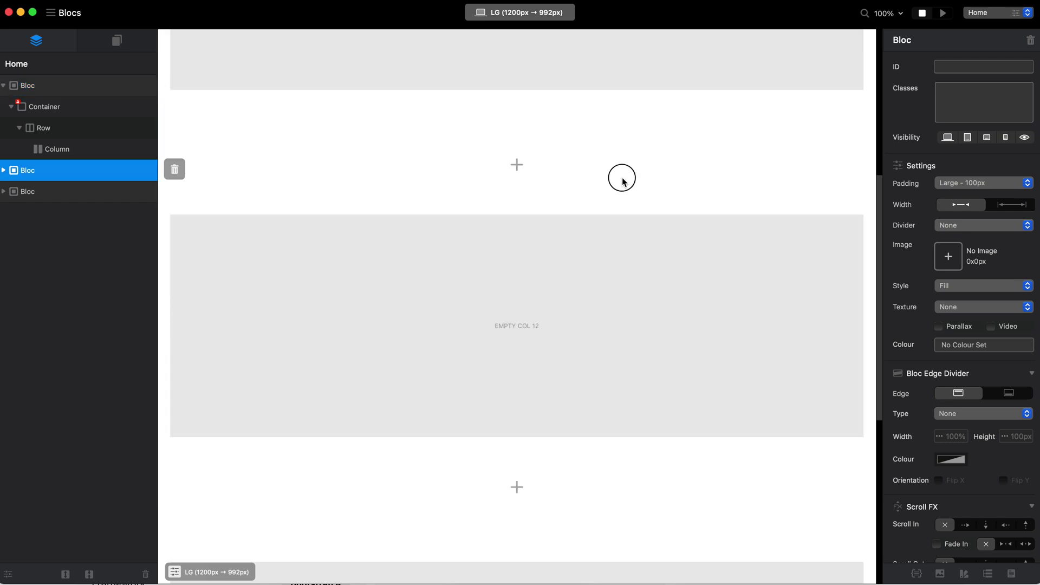
pyautogui.press('super+shift+a')
pyautogui.click(1031, 119)
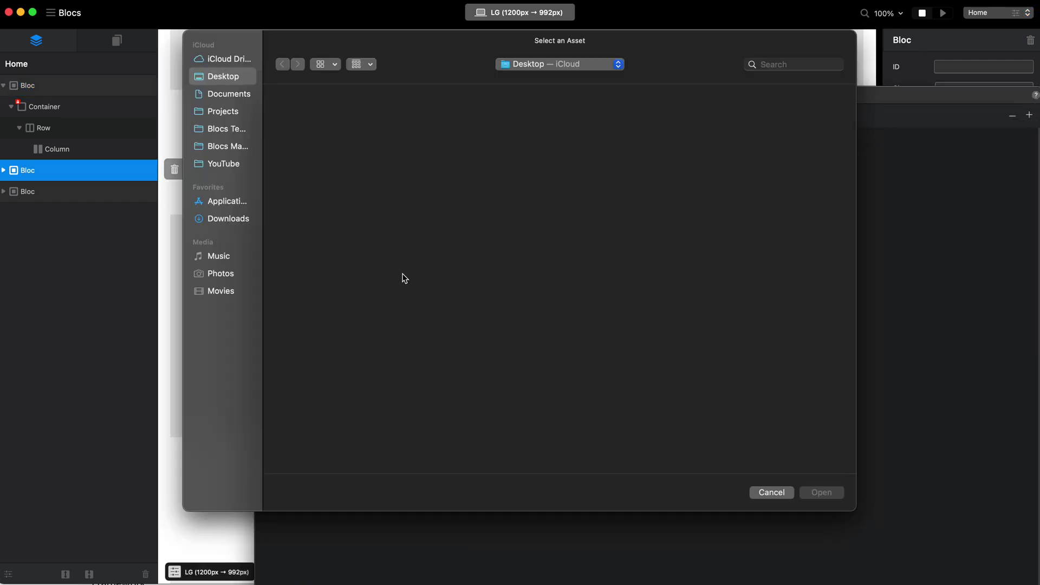
pyautogui.click(772, 492)
pyautogui.click(710, 578)
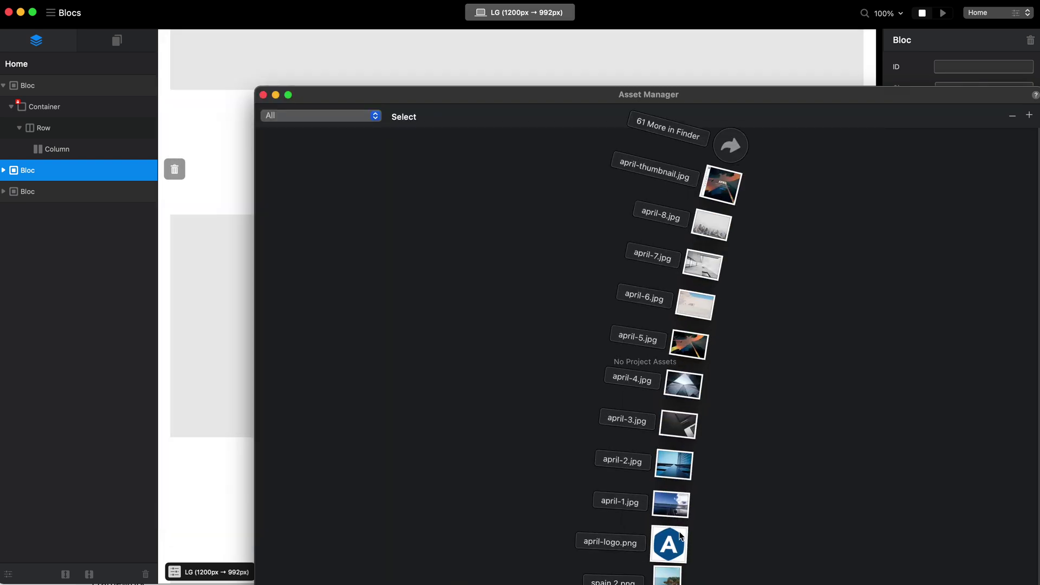
pyautogui.moveTo(680, 506); pyautogui.dragTo(500, 270)
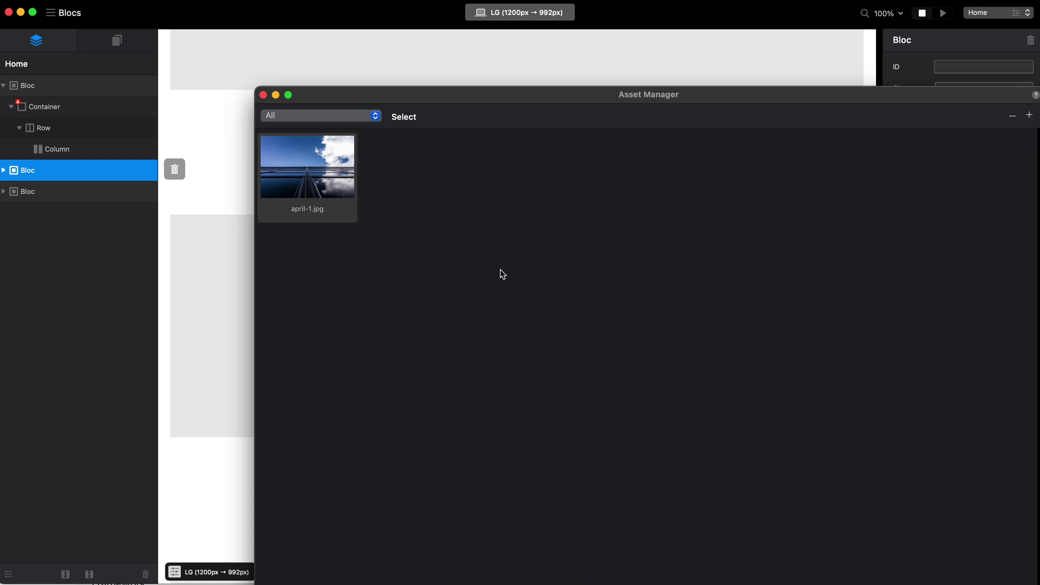
pyautogui.click(331, 178)
pyautogui.click(262, 94)
pyautogui.scroll(5, 802, 180)
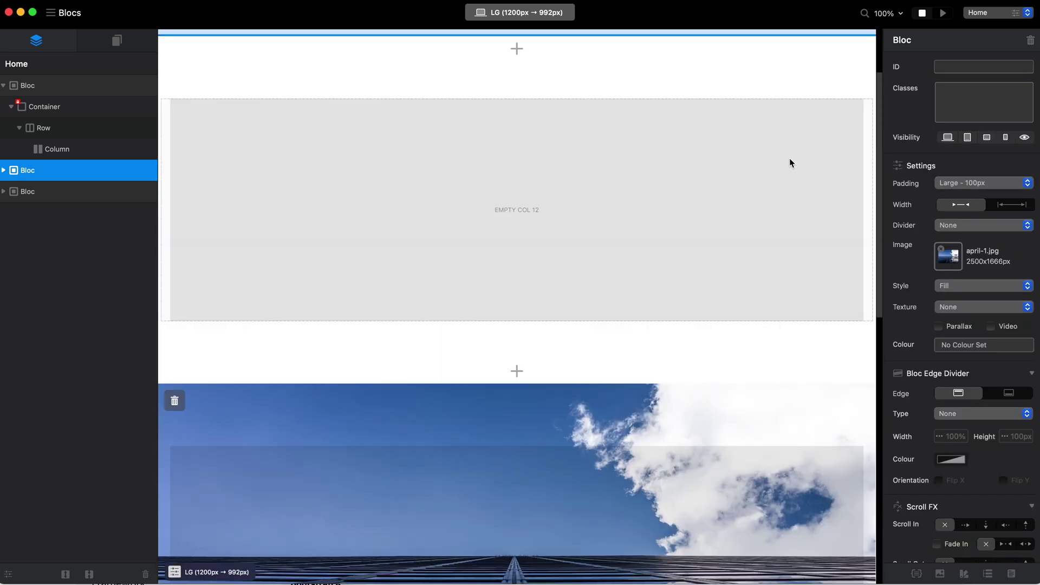
pyautogui.scroll(-3, 980, 180)
pyautogui.scroll(3, 982, 180)
# Set the image bloc's padding to Full Screen height.
pyautogui.click(980, 186)
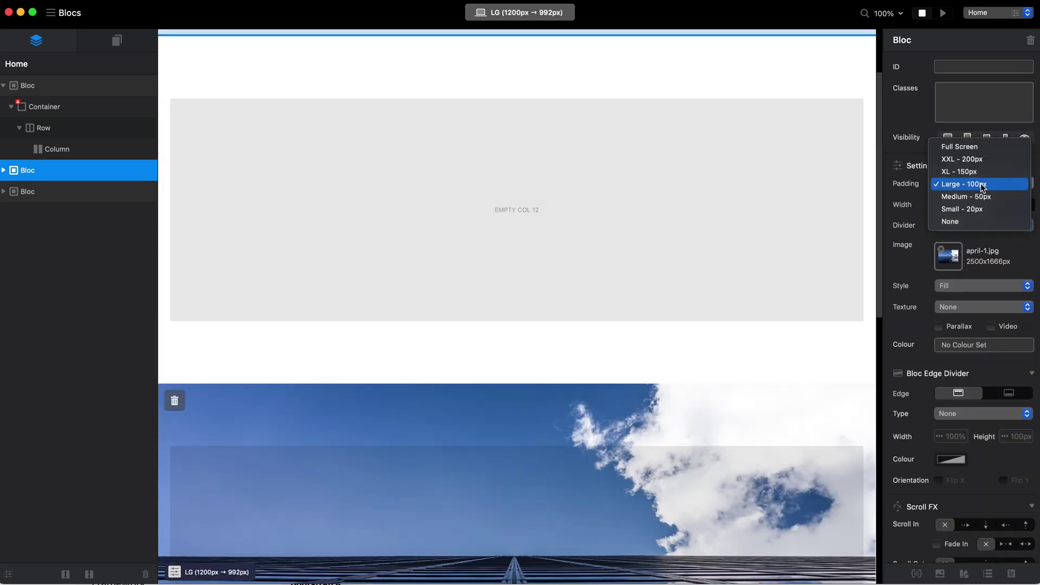
pyautogui.click(983, 148)
pyautogui.click(590, 249)
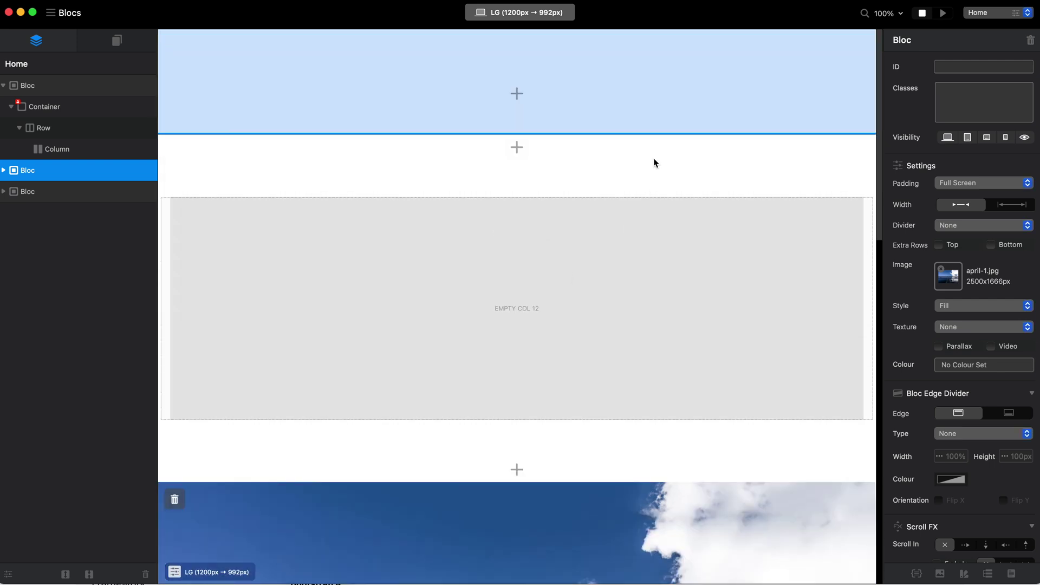
# Create a new swatch sampled from the sky (#1E5896) and fill the top bloc with it.
pyautogui.click(655, 157)
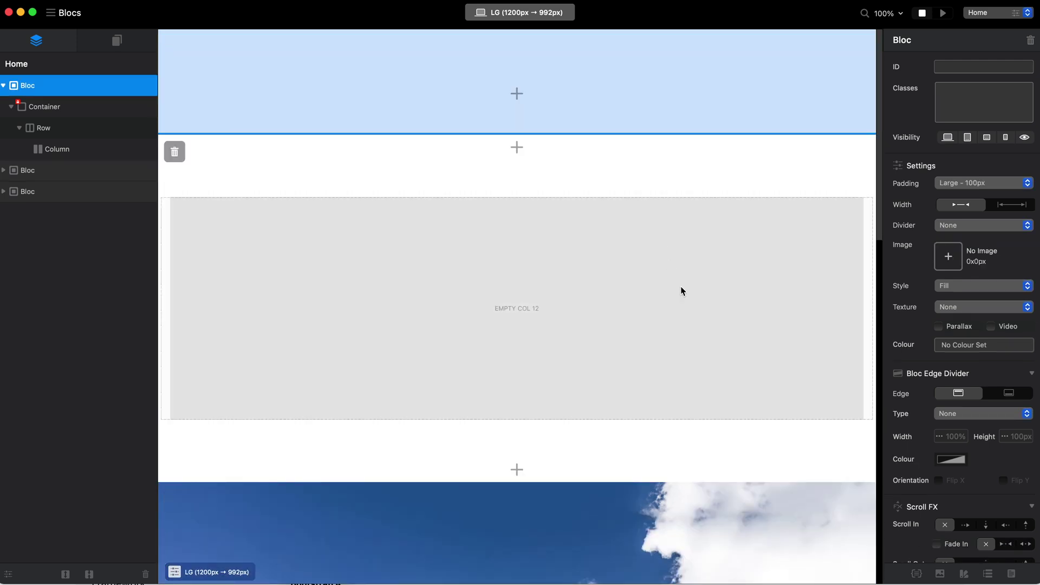
pyautogui.click(985, 345)
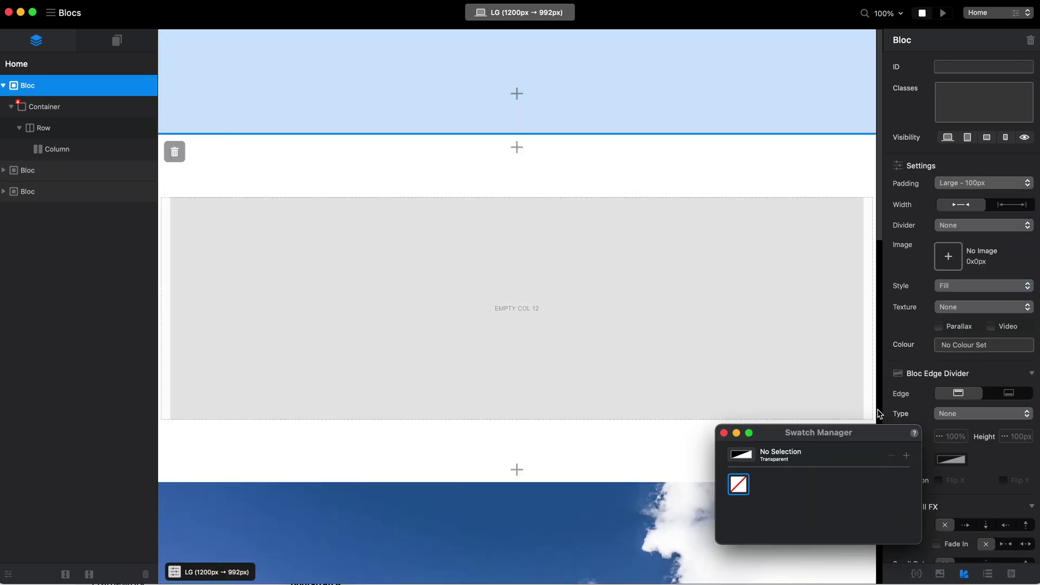
pyautogui.click(906, 455)
pyautogui.click(759, 487)
pyautogui.doubleClick(759, 486)
pyautogui.click(596, 553)
pyautogui.click(439, 524)
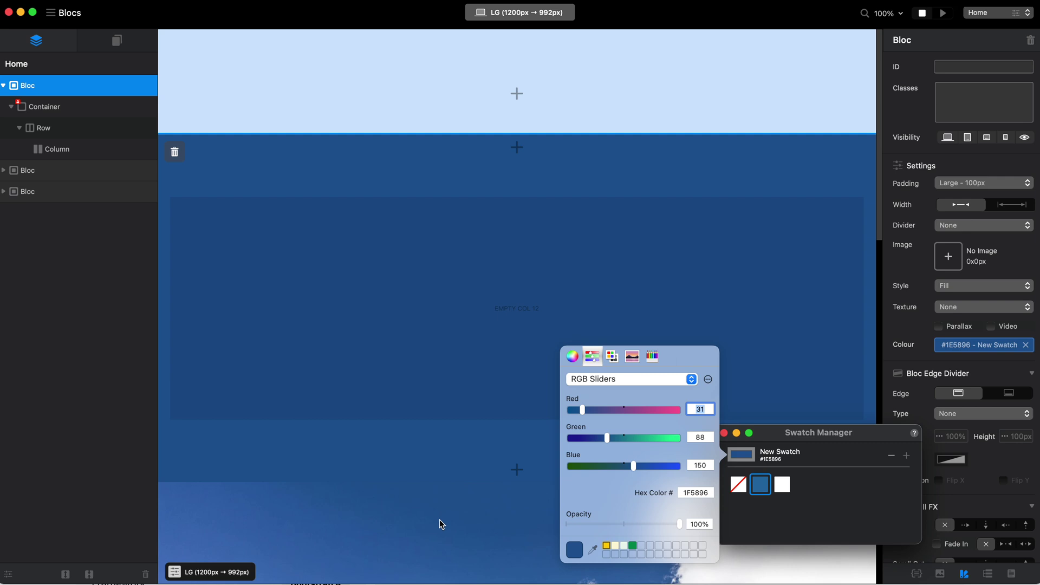
pyautogui.scroll(-5, 715, 333)
pyautogui.scroll(-5, 649, 322)
pyautogui.scroll(-5, 648, 320)
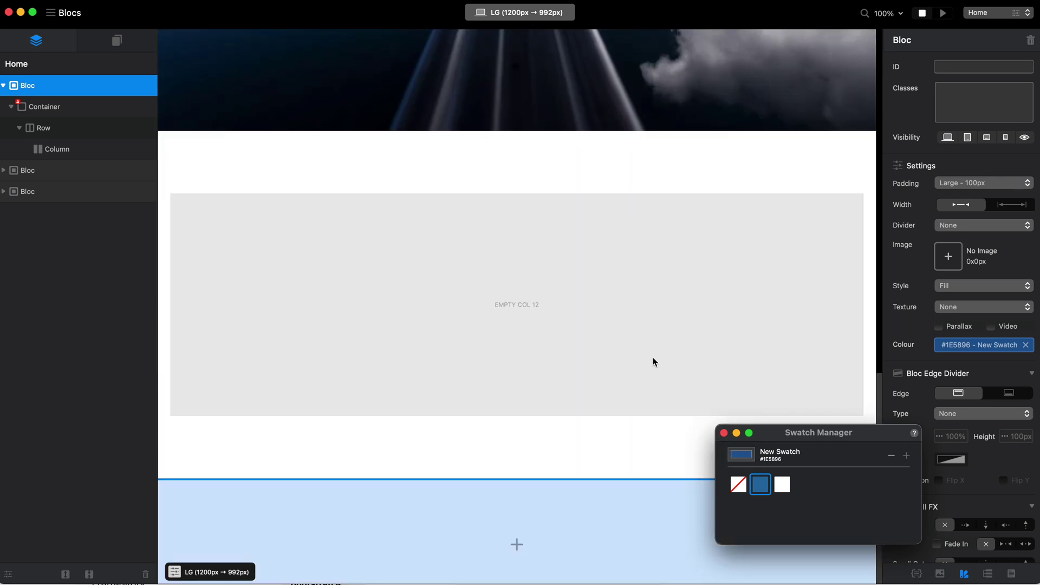
# Apply the same saved blue swatch to the bottom bloc.
pyautogui.click(657, 179)
pyautogui.click(758, 484)
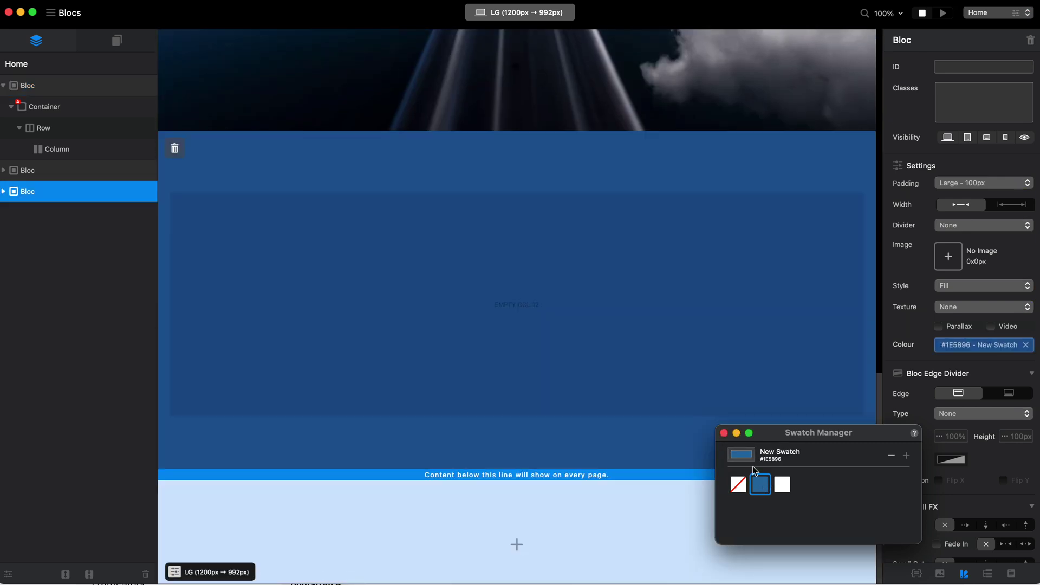
pyautogui.click(723, 433)
pyautogui.scroll(-5, 729, 369)
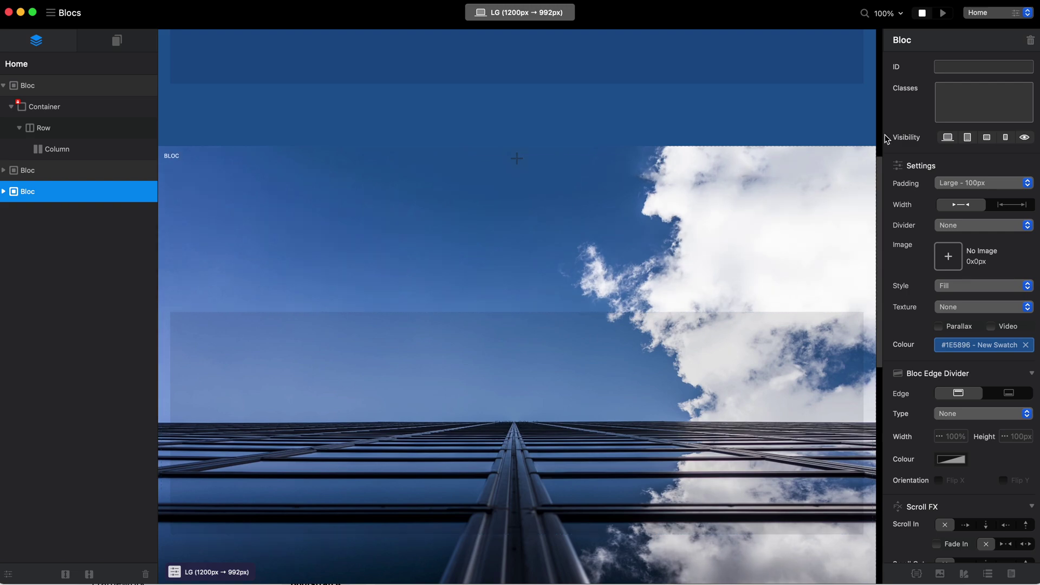
pyautogui.click(942, 14)
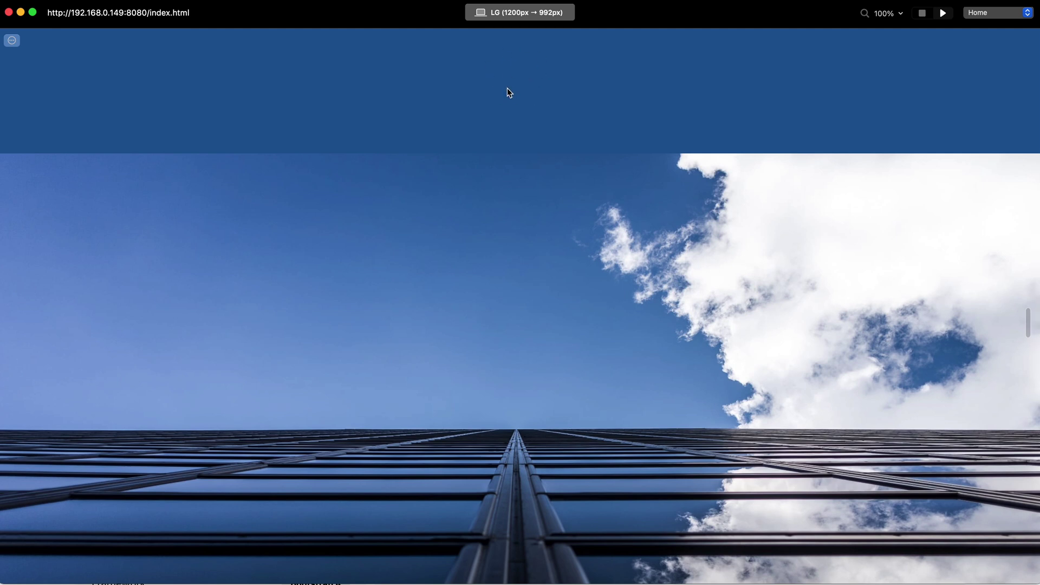
pyautogui.scroll(-3, 492, 284)
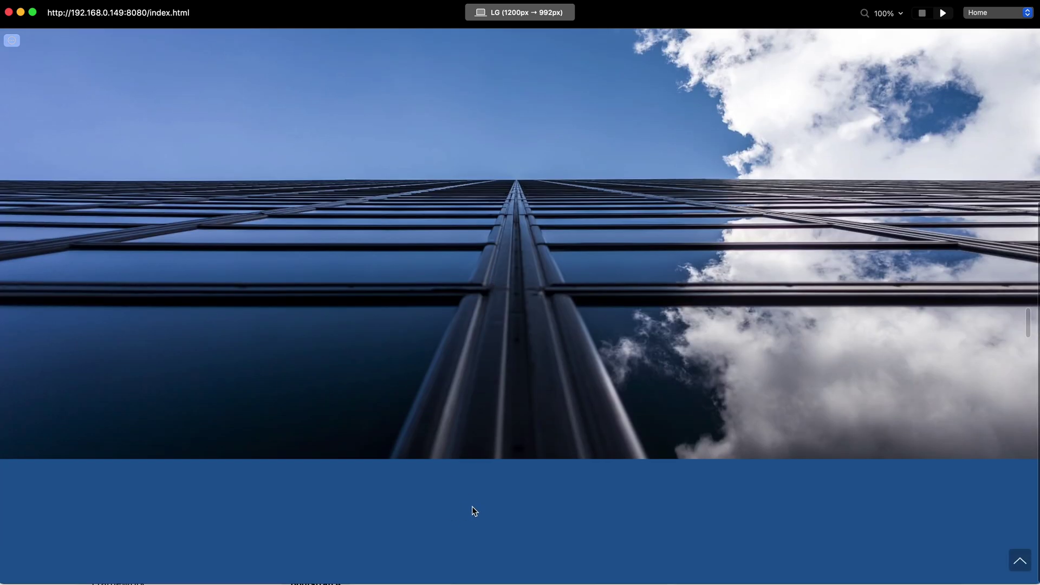
pyautogui.scroll(3, 535, 313)
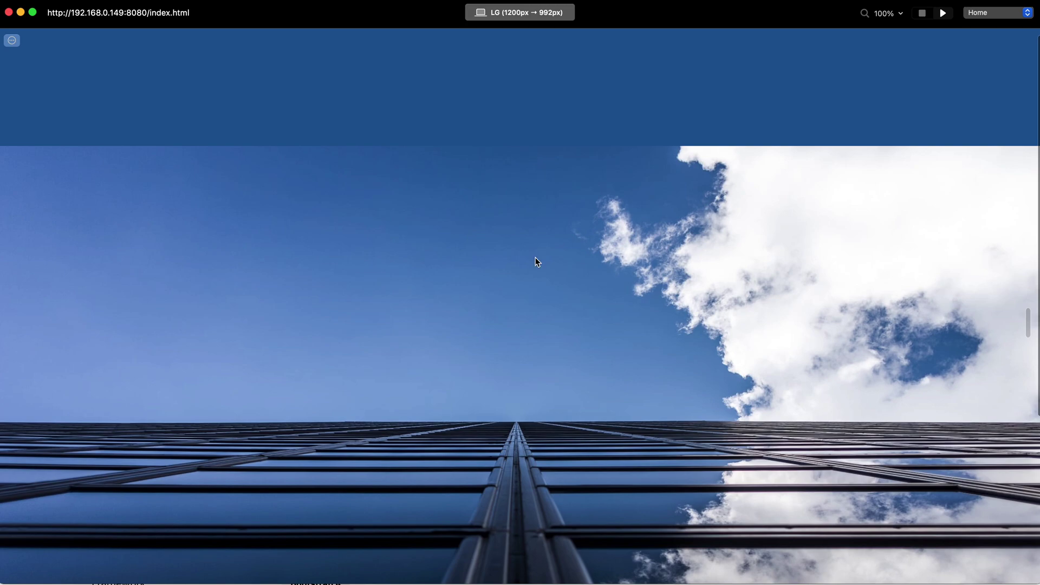
pyautogui.scroll(-3, 538, 275)
pyautogui.click(922, 13)
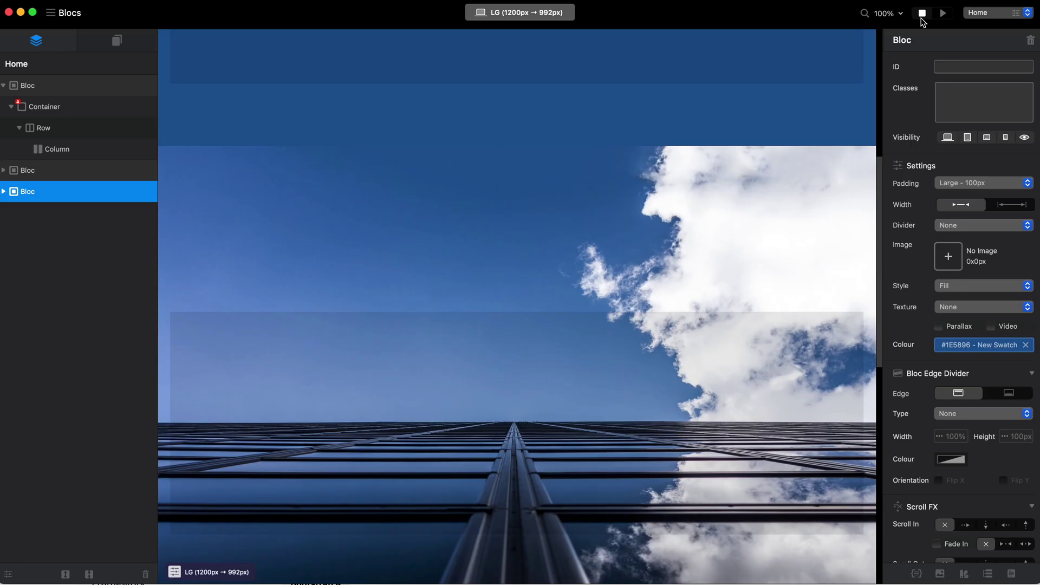
pyautogui.click(662, 166)
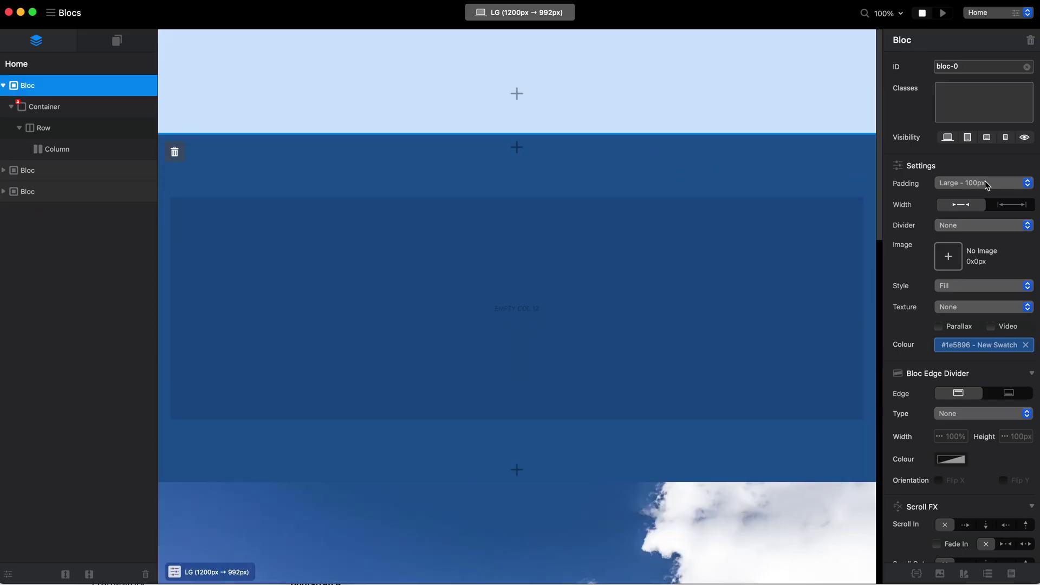
# Set the top bloc's padding to XXL and insert a Heading 1 into its column.
pyautogui.click(985, 183)
pyautogui.click(967, 160)
pyautogui.click(541, 283)
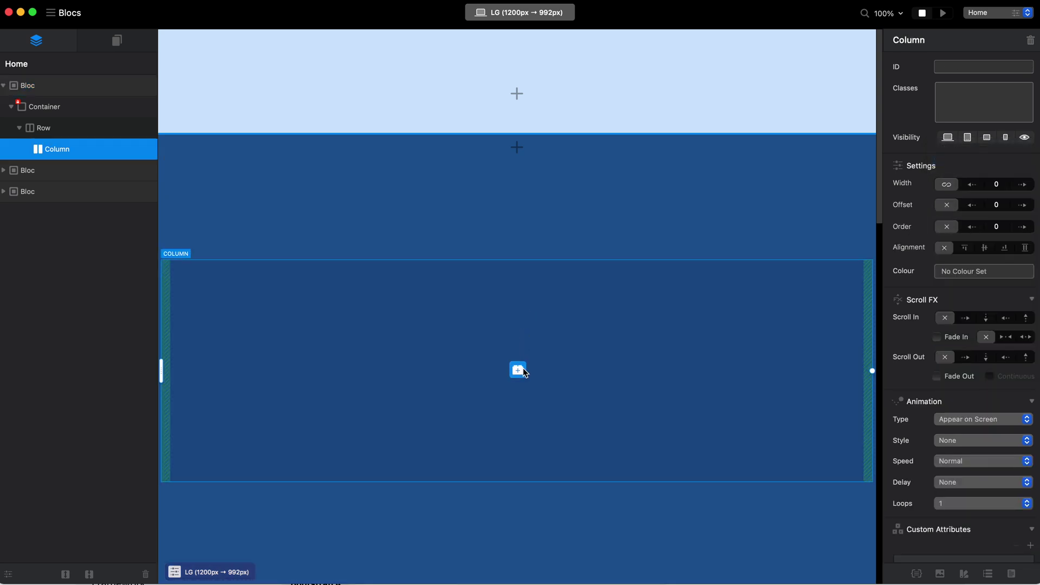
pyautogui.click(519, 370)
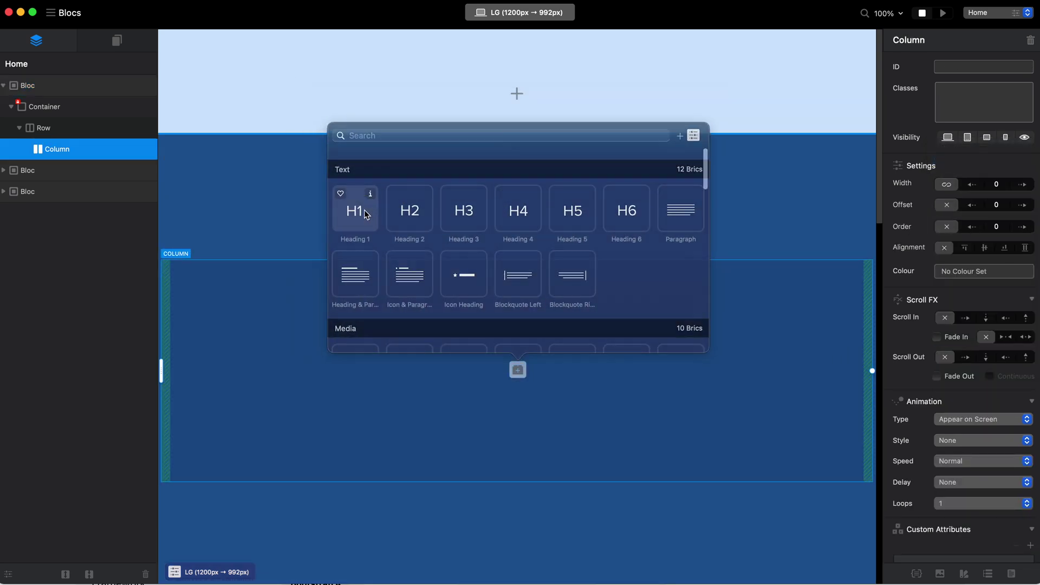
pyautogui.click(364, 210)
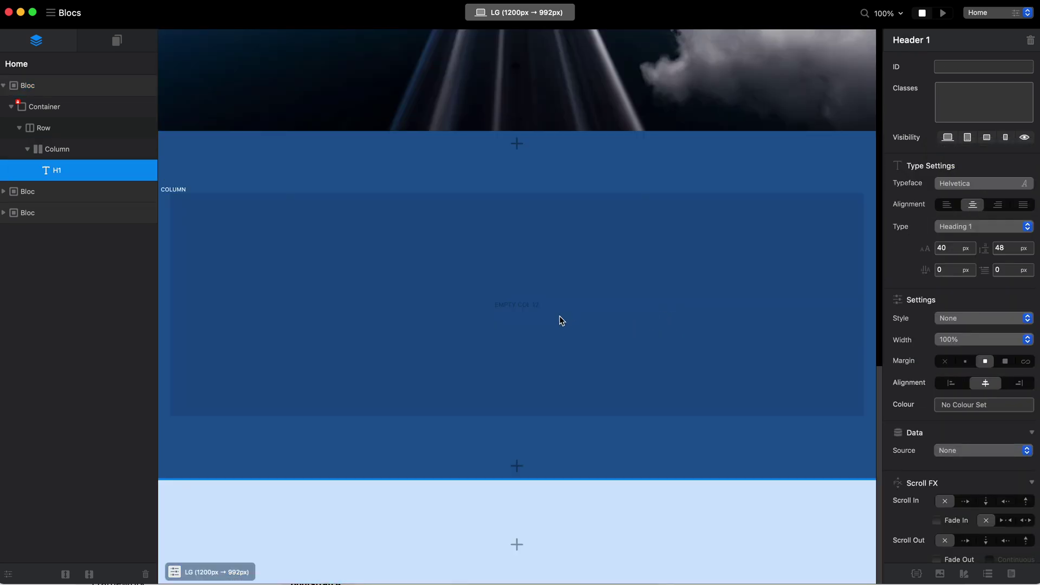
# Insert a Heading & Paragraph bric into the bottom bloc's column.
pyautogui.click(528, 312)
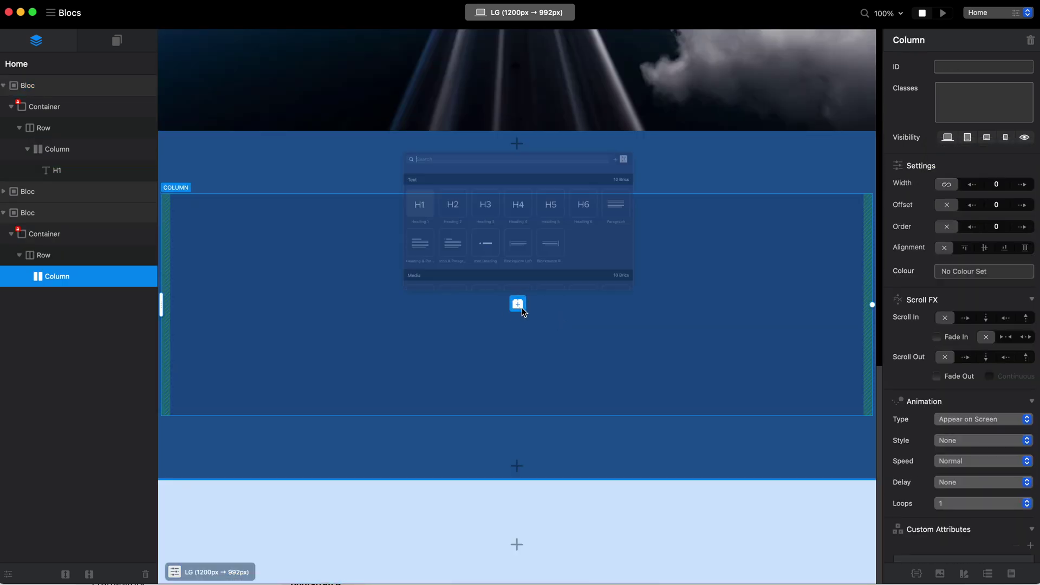
pyautogui.click(360, 215)
pyautogui.scroll(-5, 726, 193)
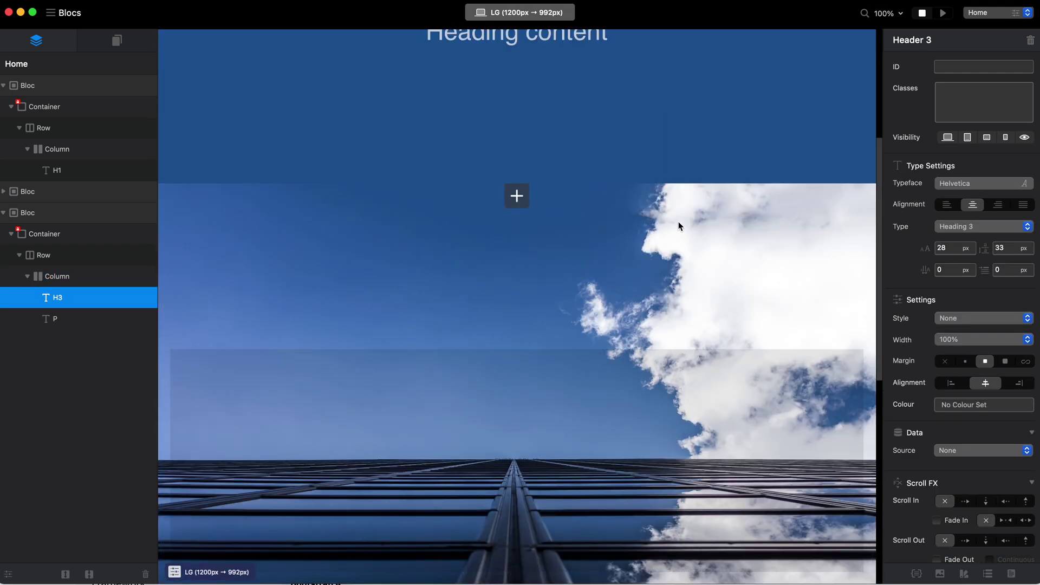
# Try several edge divider shapes on the image bloc and settle on a Straight top divider.
pyautogui.click(661, 232)
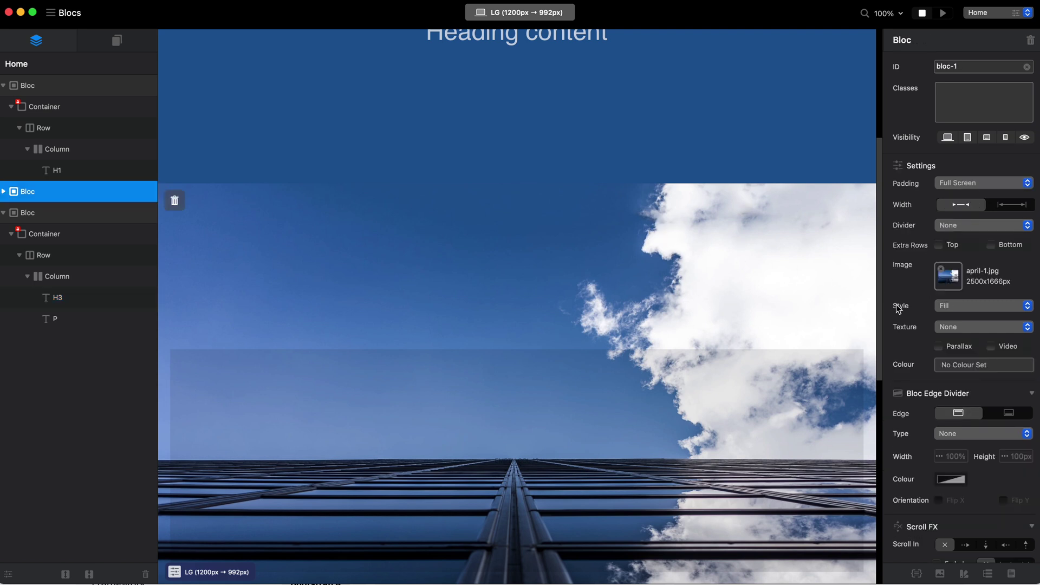
pyautogui.scroll(-2, 914, 329)
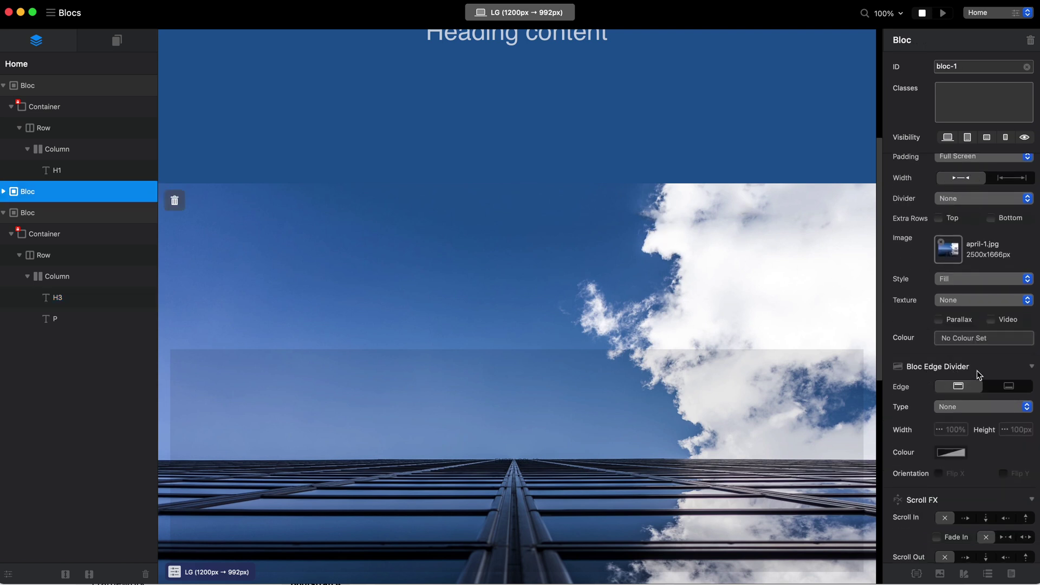
pyautogui.click(979, 407)
pyautogui.click(982, 432)
pyautogui.click(1006, 407)
pyautogui.click(977, 447)
pyautogui.click(978, 404)
pyautogui.click(978, 444)
pyautogui.click(979, 410)
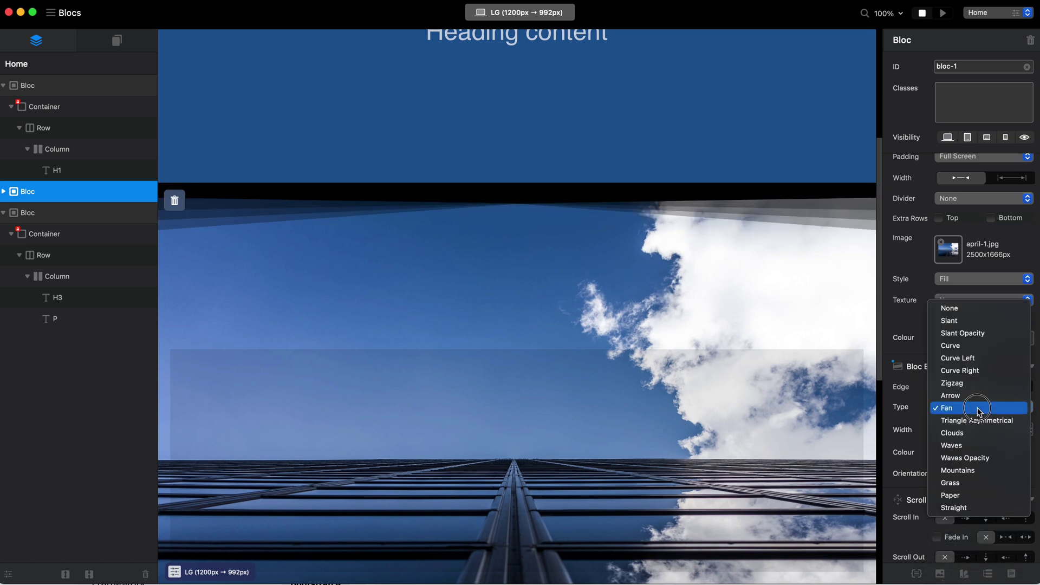
pyautogui.click(982, 458)
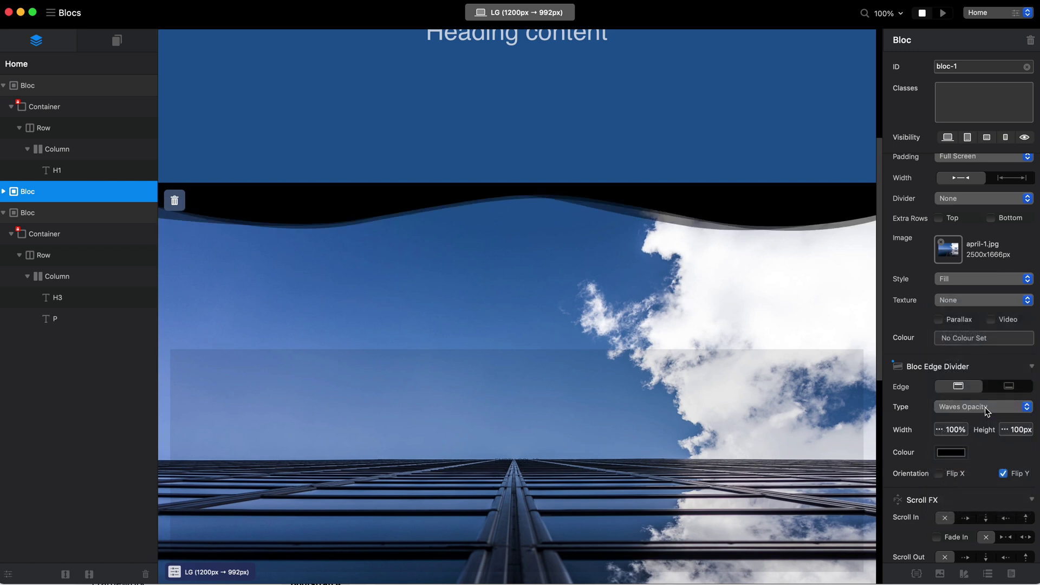
pyautogui.click(986, 412)
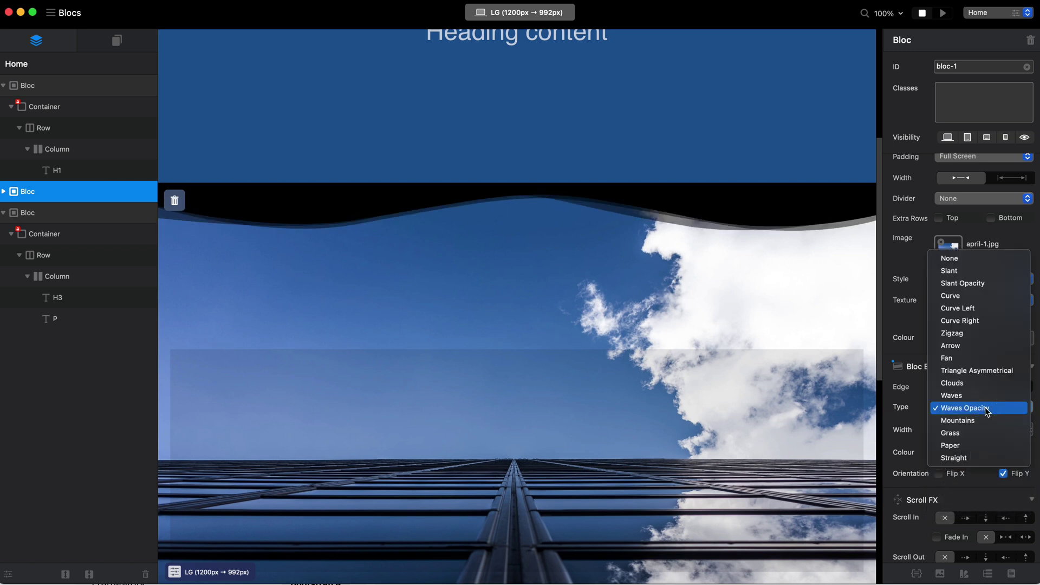
pyautogui.click(982, 458)
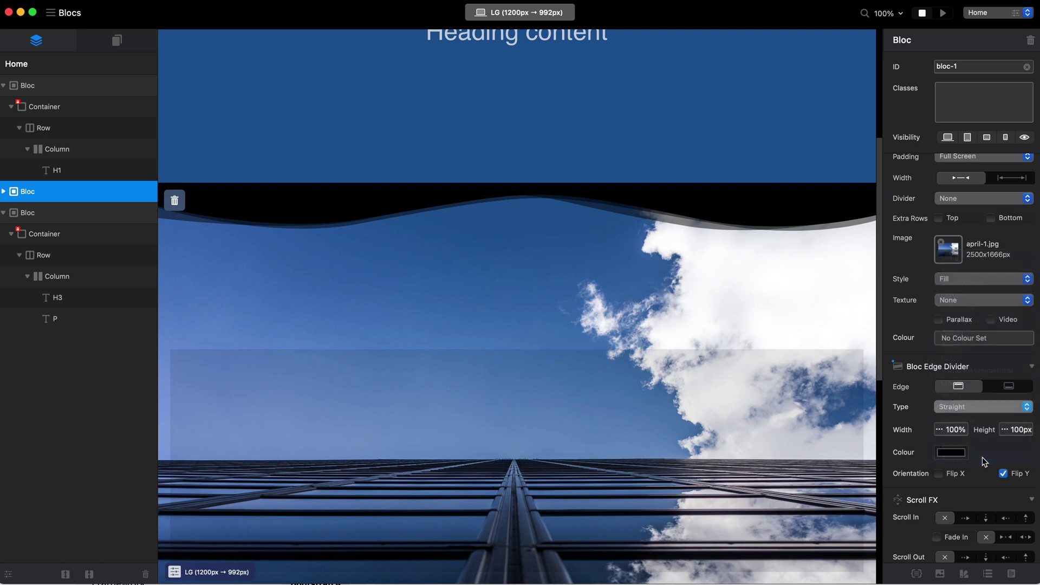
# Set the top divider height to 500px and drag its colour opacity to 0%.
pyautogui.click(1006, 431)
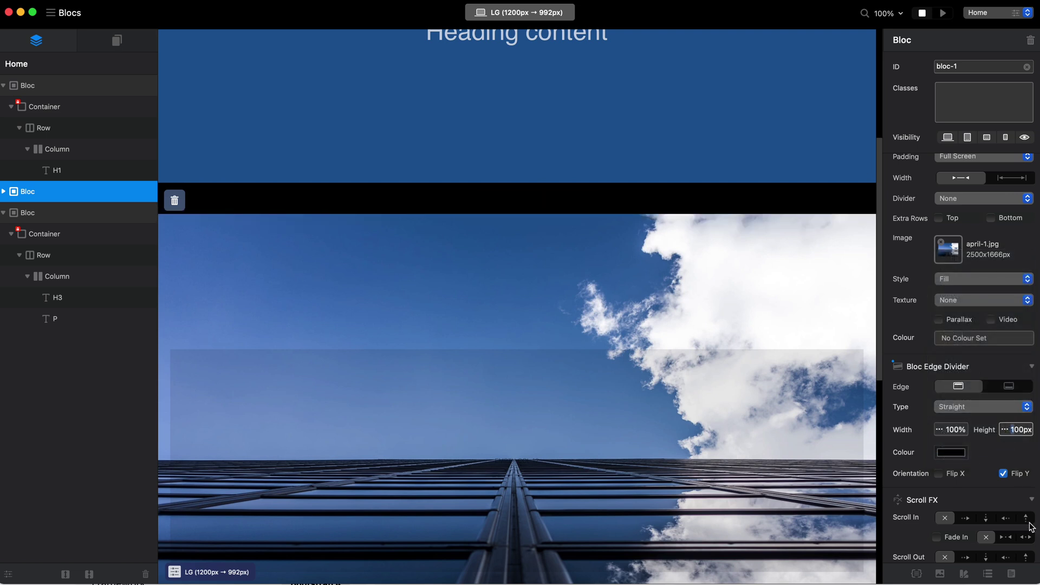
pyautogui.write('5')
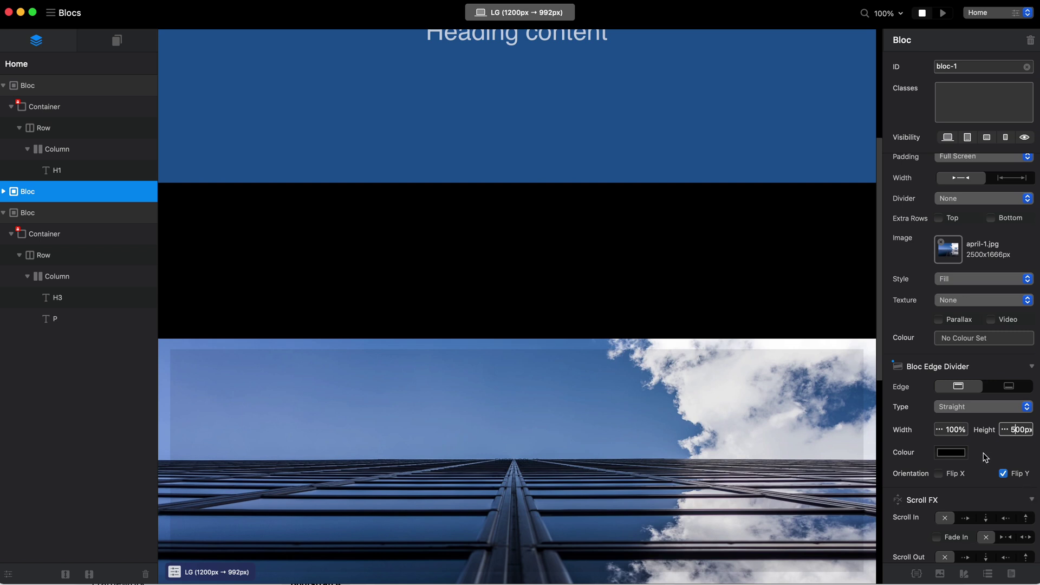
pyautogui.click(954, 452)
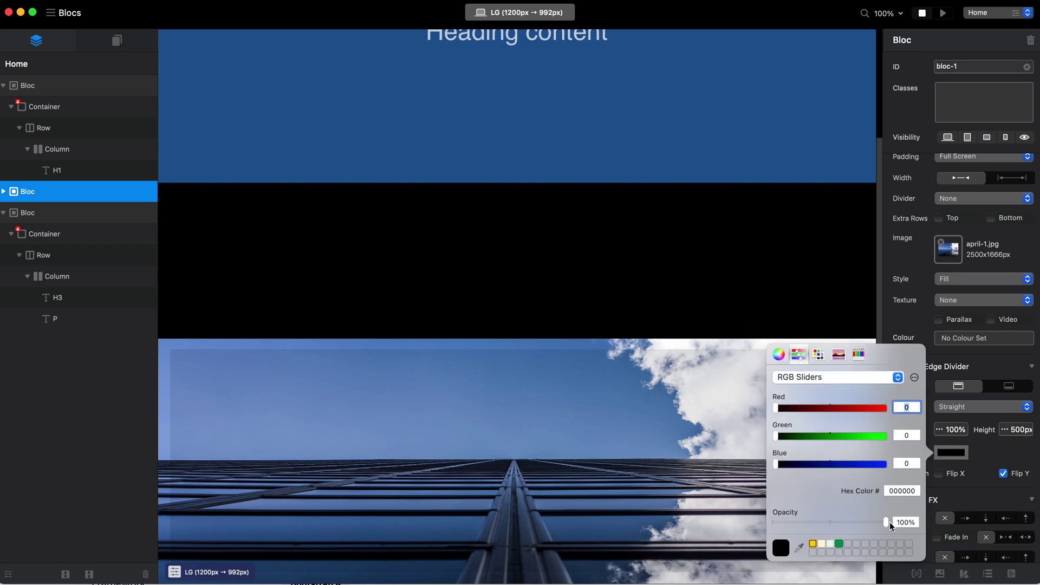
pyautogui.moveTo(891, 526); pyautogui.dragTo(751, 520)
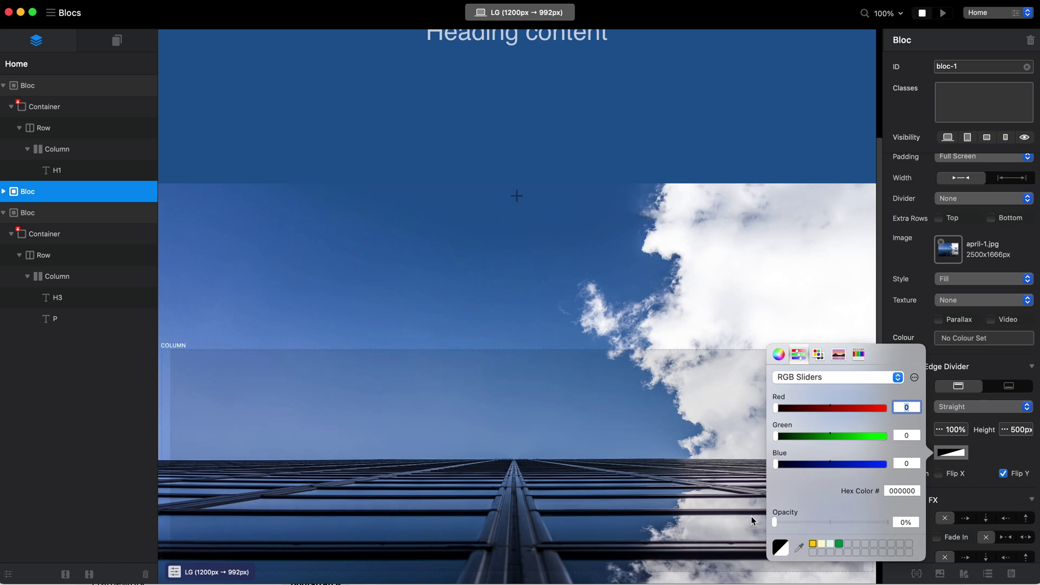
pyautogui.click(752, 516)
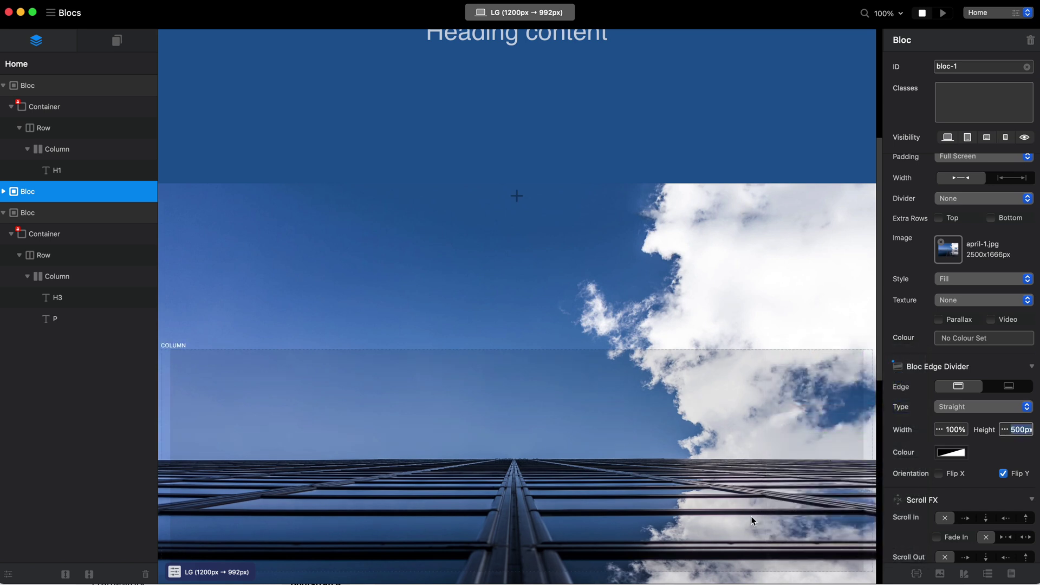
# Edit the bloc-divider-t-style class and set its Background Style to Gradient.
pyautogui.click(919, 575)
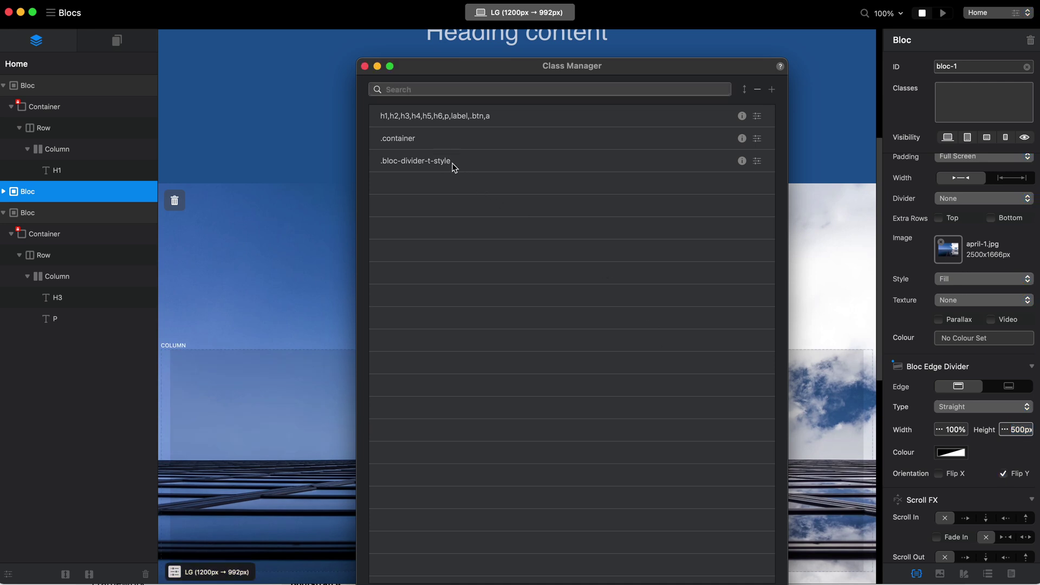
pyautogui.click(478, 166)
pyautogui.moveTo(642, 69); pyautogui.dragTo(627, 272)
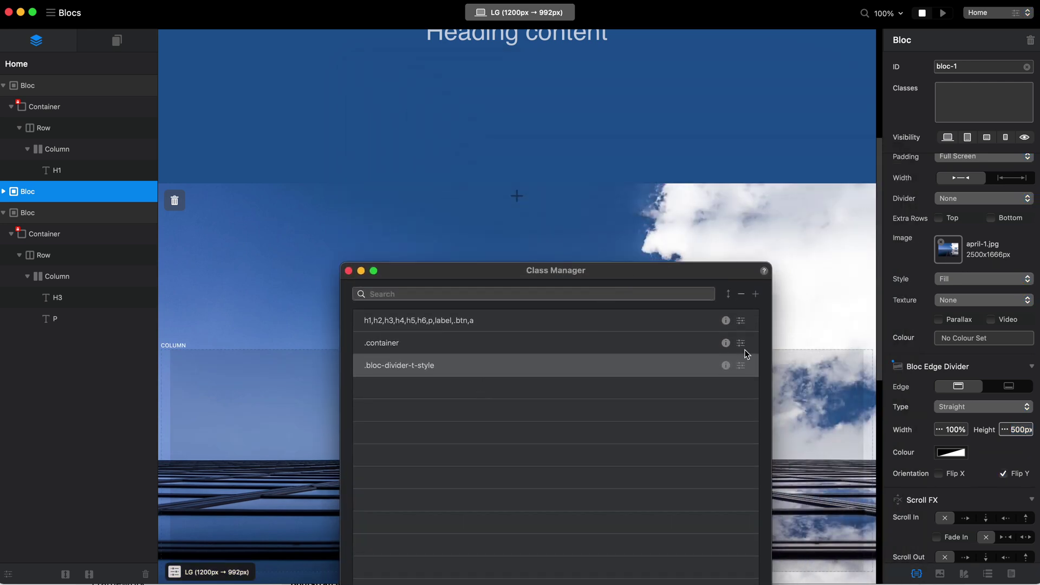
pyautogui.click(741, 364)
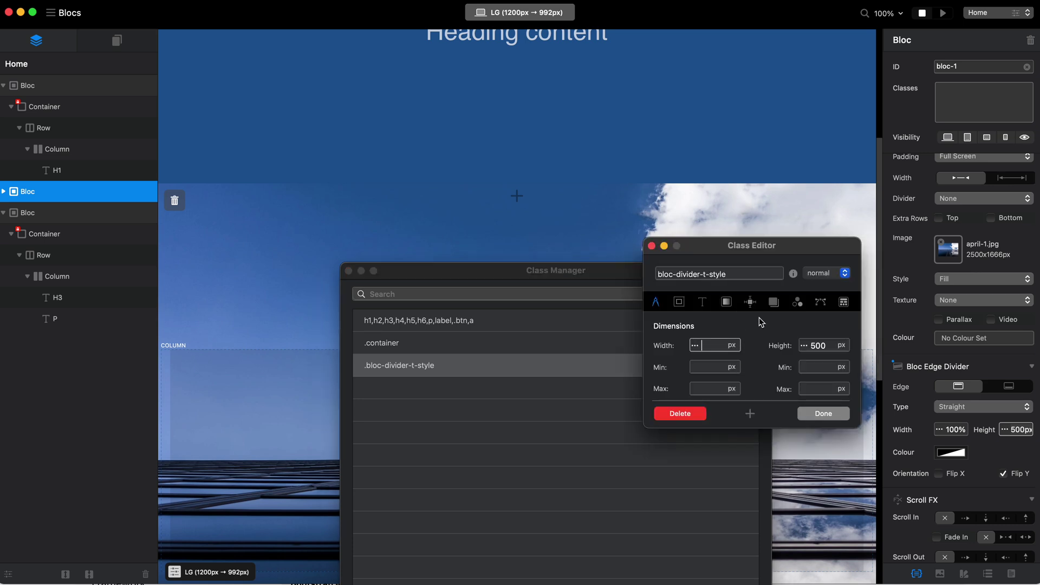
pyautogui.click(737, 306)
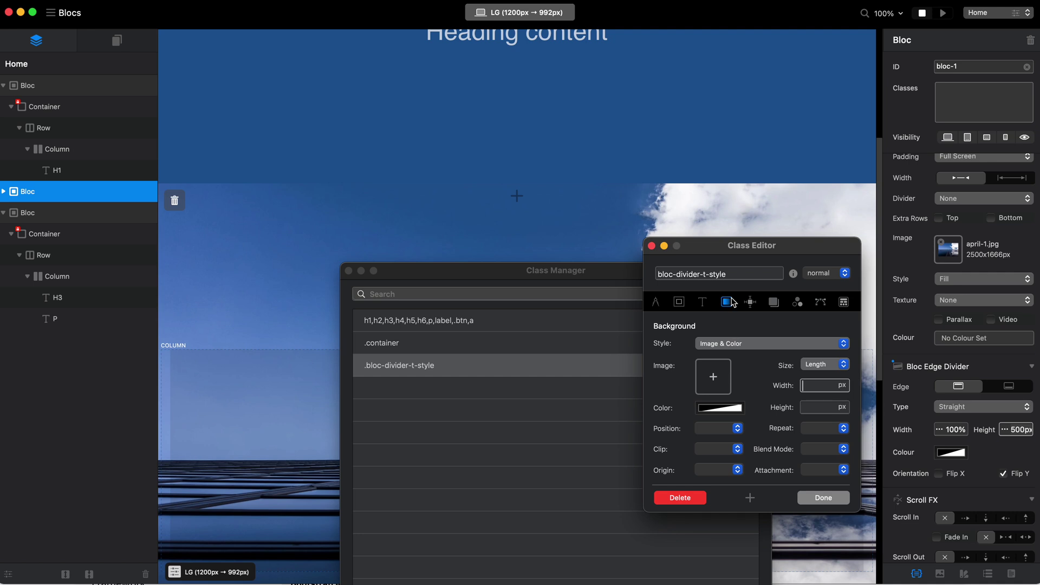
pyautogui.click(741, 343)
pyautogui.click(740, 355)
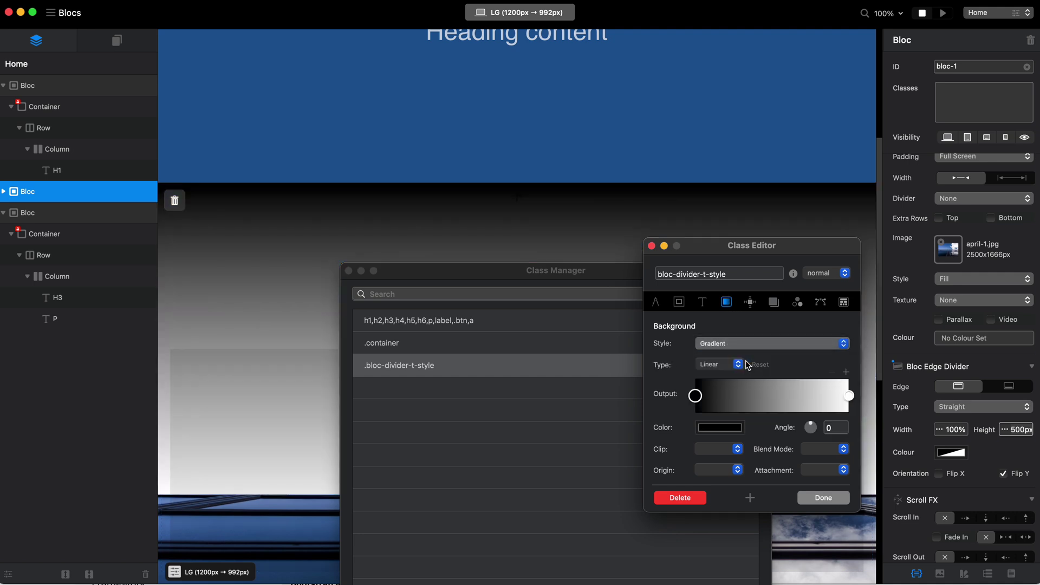
pyautogui.moveTo(418, 272)
pyautogui.mouseDown()
pyautogui.moveTo(290, 546)
pyautogui.moveTo(175, 542)
pyautogui.mouseUp()
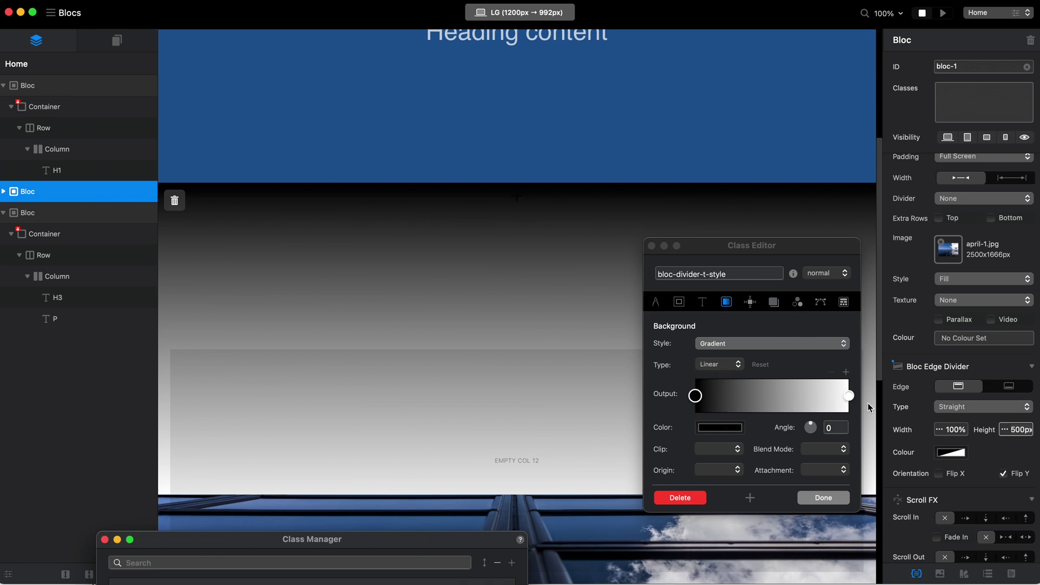
# Sample the top bloc's blue with the eyedropper for the gradient's start colour.
pyautogui.click(850, 395)
pyautogui.click(724, 430)
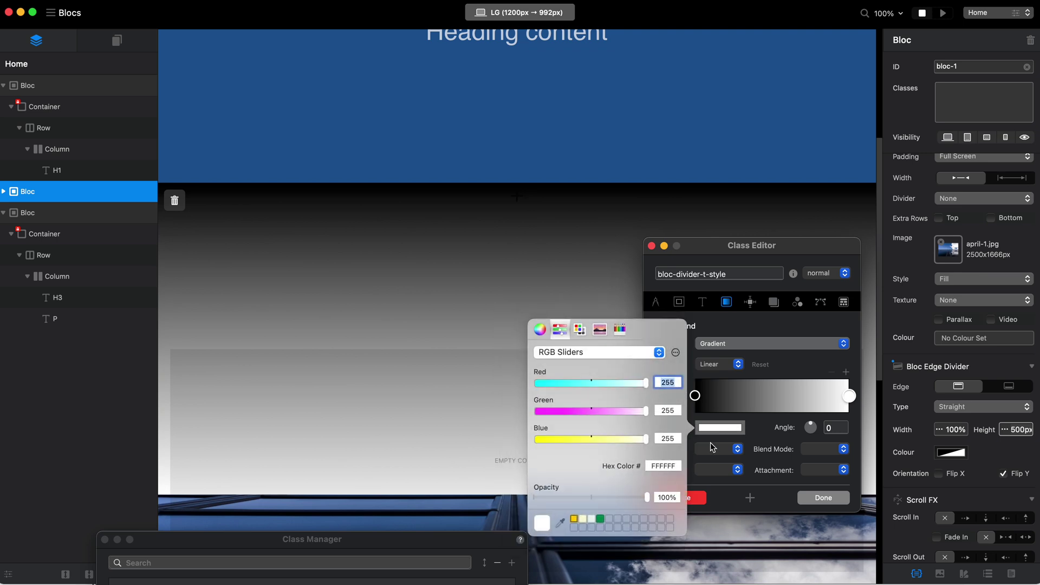
pyautogui.click(562, 522)
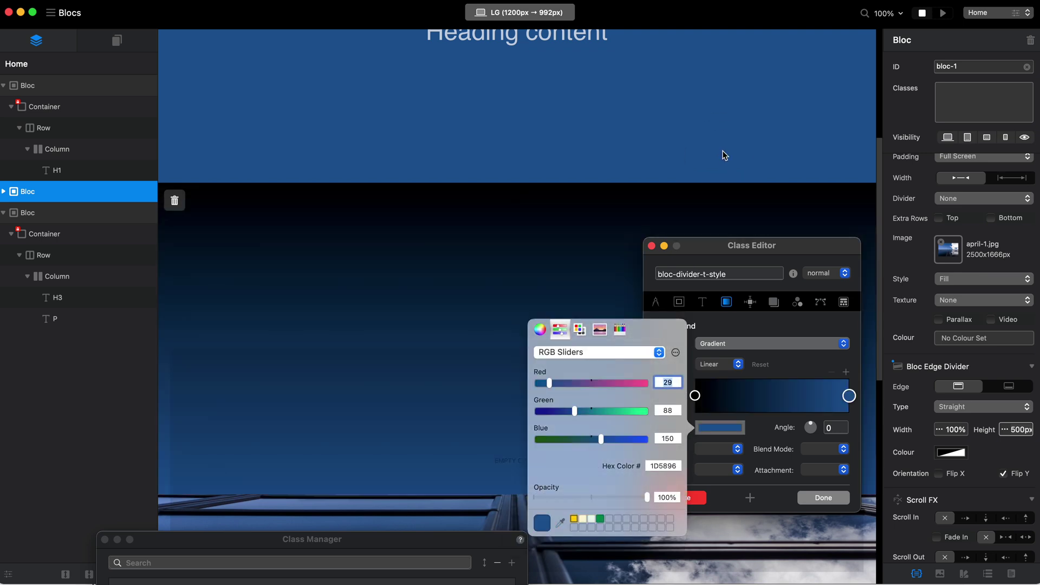
pyautogui.click(695, 395)
pyautogui.click(723, 431)
pyautogui.click(562, 521)
pyautogui.click(737, 110)
# Make the gradient's end colour fully transparent at 0% opacity.
pyautogui.click(849, 394)
pyautogui.click(719, 428)
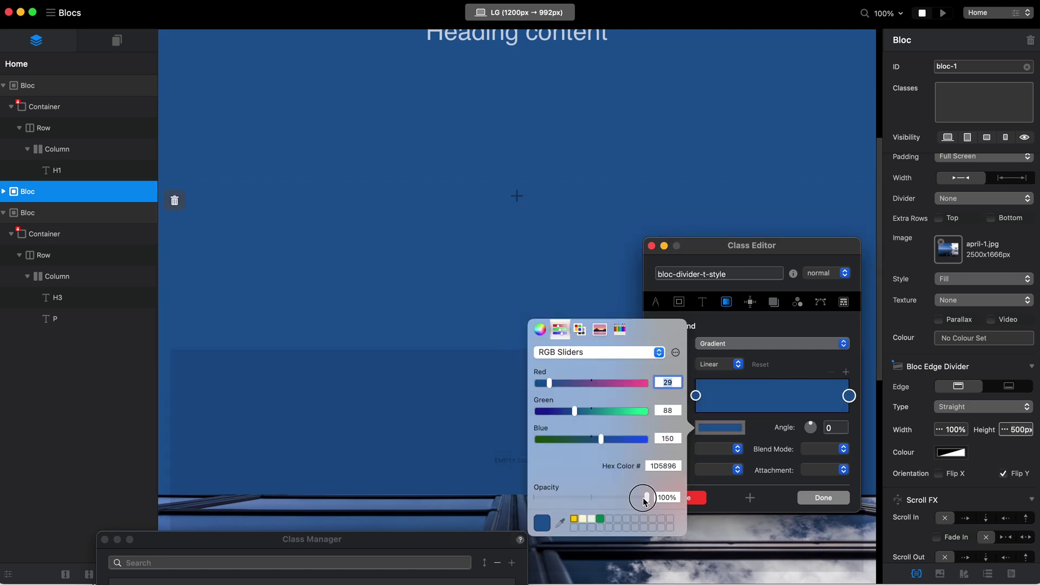
pyautogui.moveTo(645, 497); pyautogui.dragTo(507, 499)
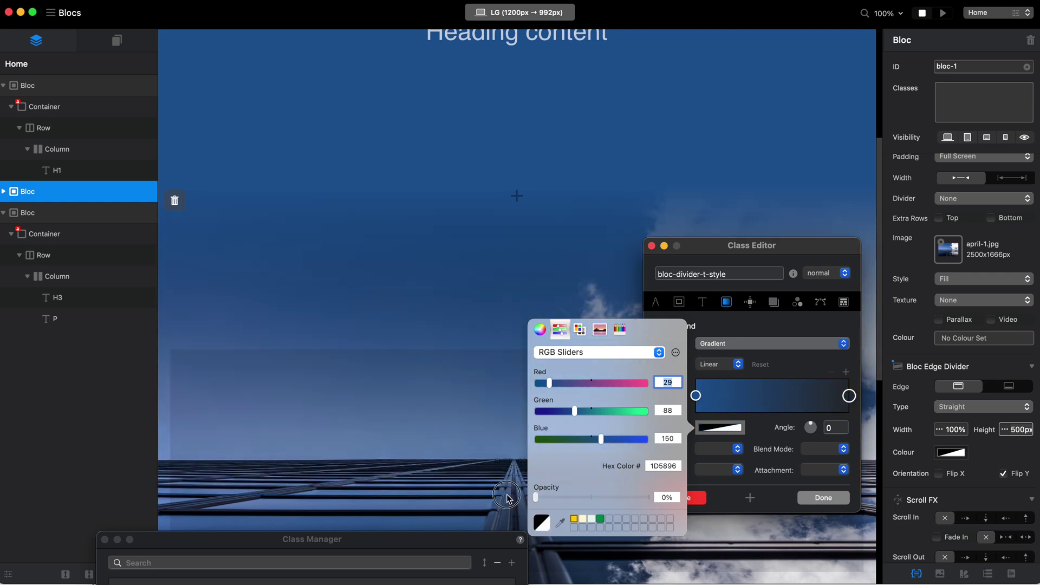
pyautogui.moveTo(508, 499); pyautogui.dragTo(532, 496)
# Finish the divider style and preview the page's fading top edge.
pyautogui.click(823, 498)
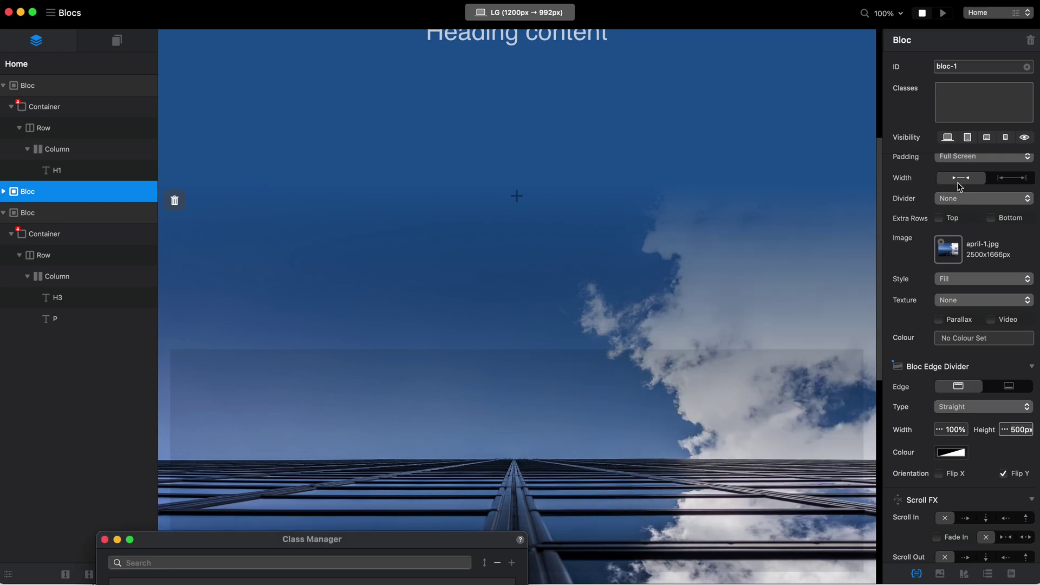
pyautogui.click(943, 14)
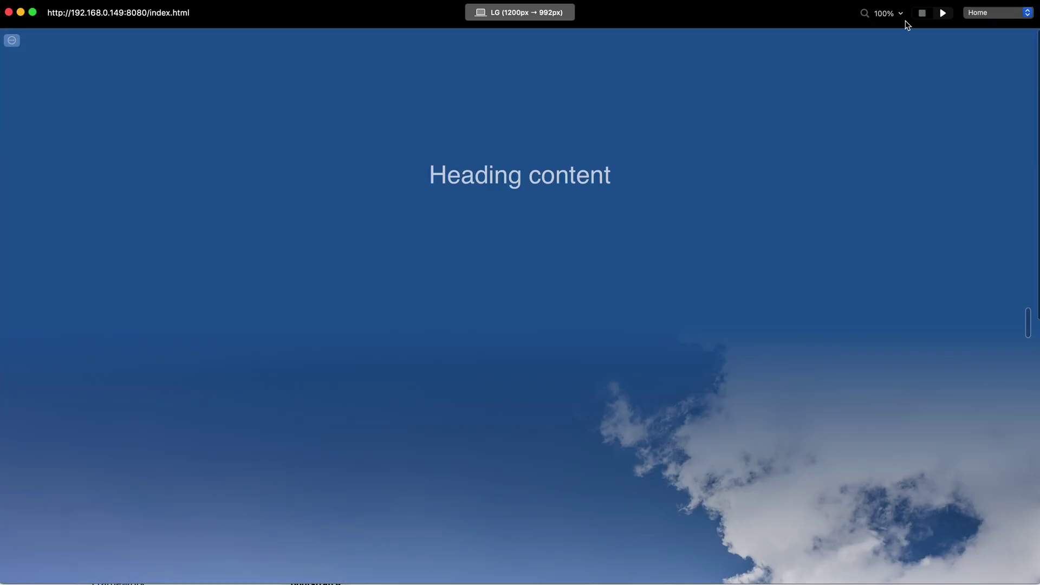
pyautogui.click(921, 13)
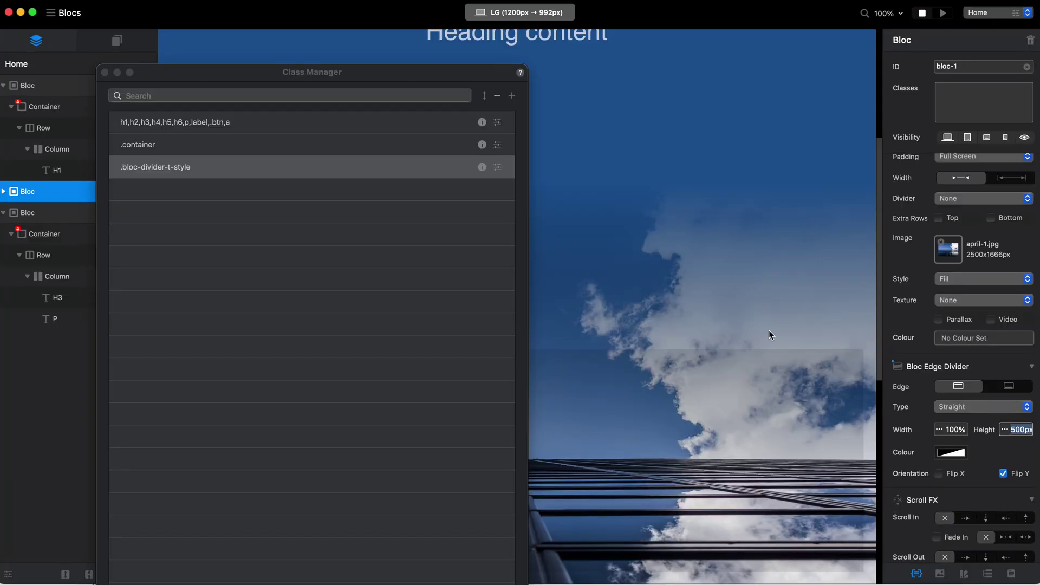
# Enable Parallax on the image bloc's background and preview the scroll effect.
pyautogui.click(939, 319)
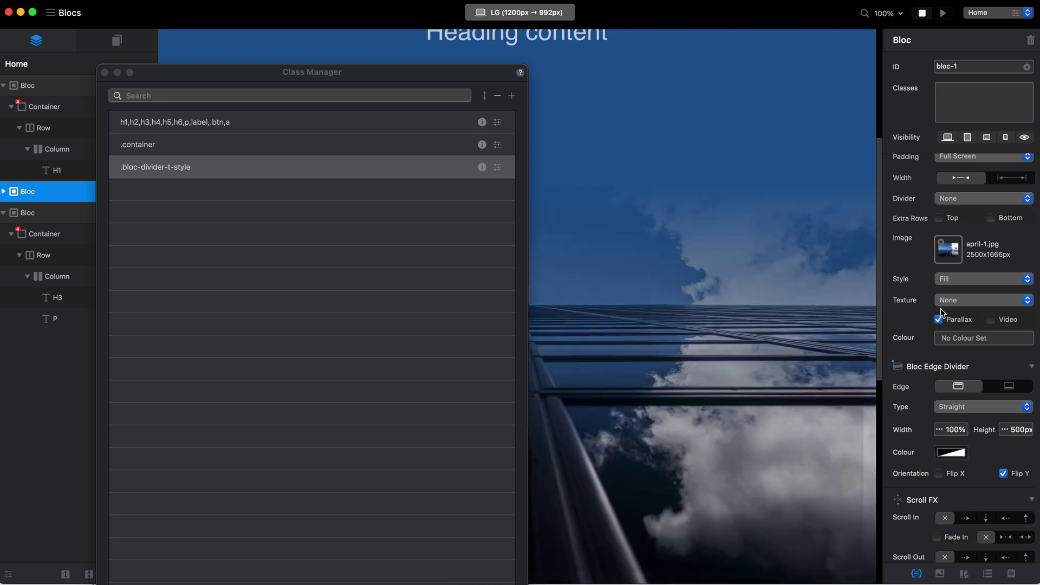
pyautogui.click(945, 14)
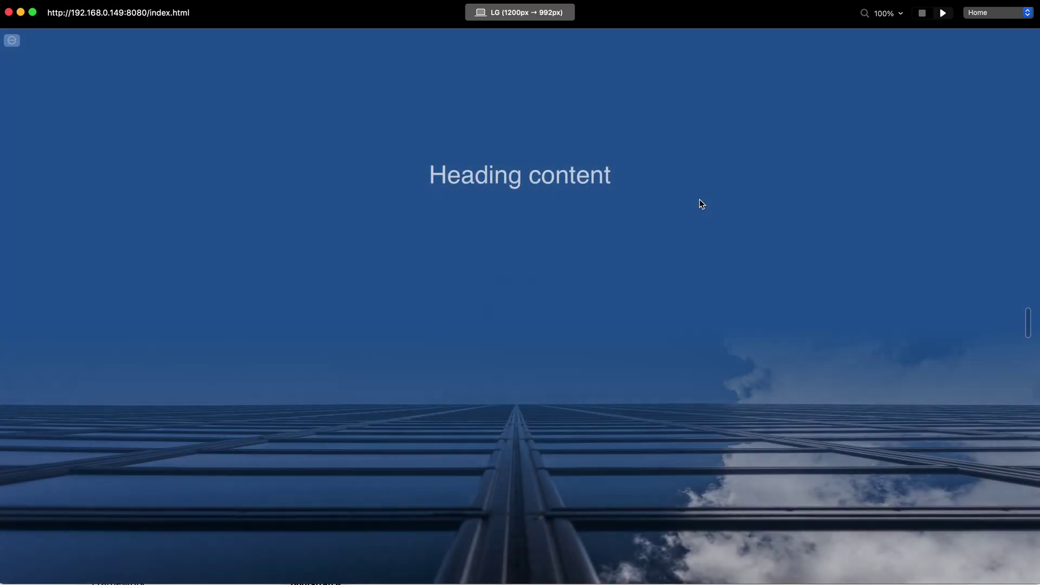
pyautogui.scroll(-3, 740, 297)
pyautogui.scroll(3, 740, 300)
pyautogui.click(922, 13)
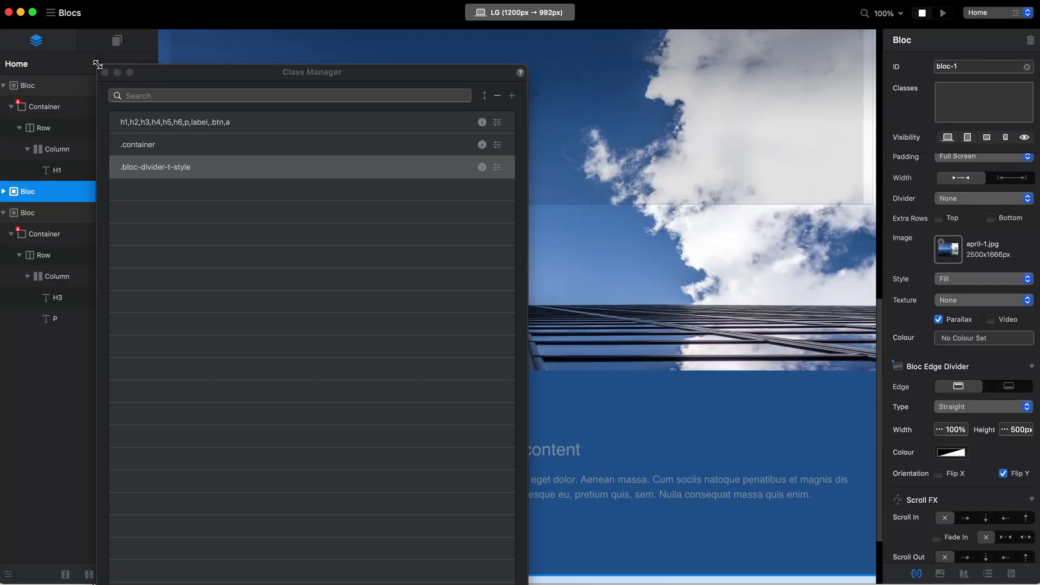
# Change the lower bloc's swatch to Licorice black (#000000) via Crayons, then reselect the image bloc.
pyautogui.click(105, 73)
pyautogui.click(651, 388)
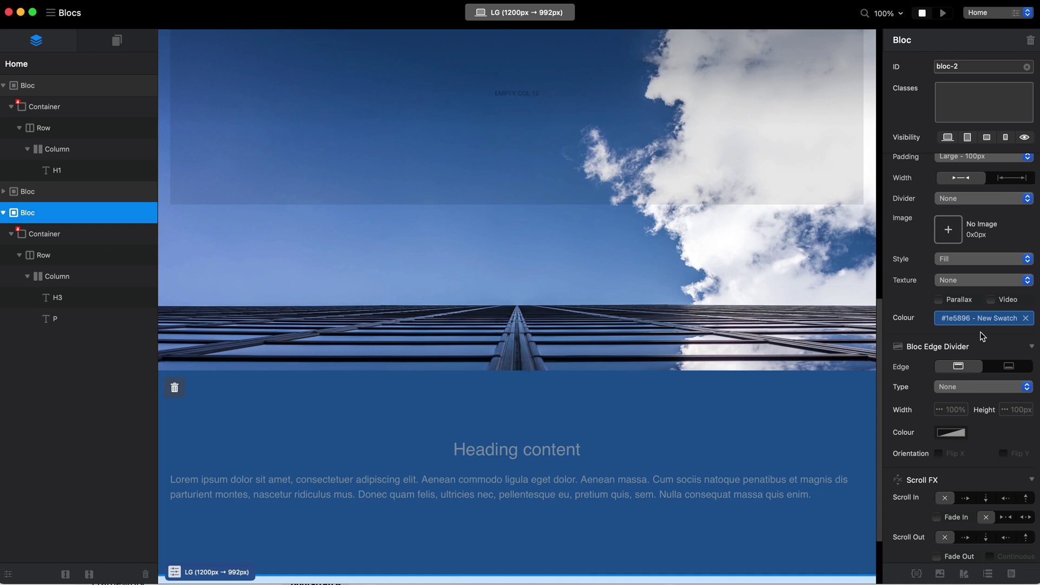
pyautogui.click(985, 322)
pyautogui.doubleClick(782, 485)
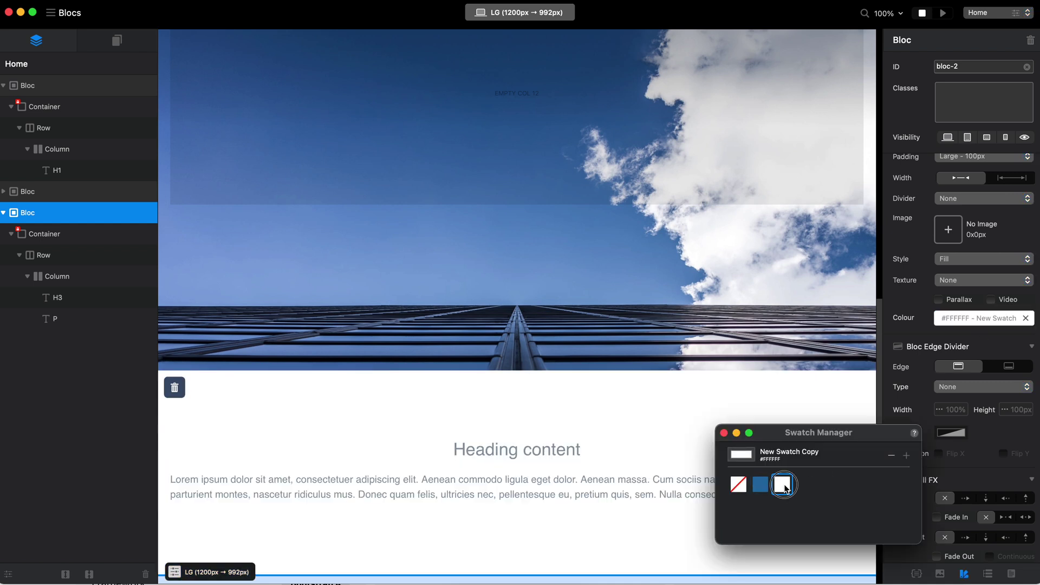
pyautogui.click(612, 357)
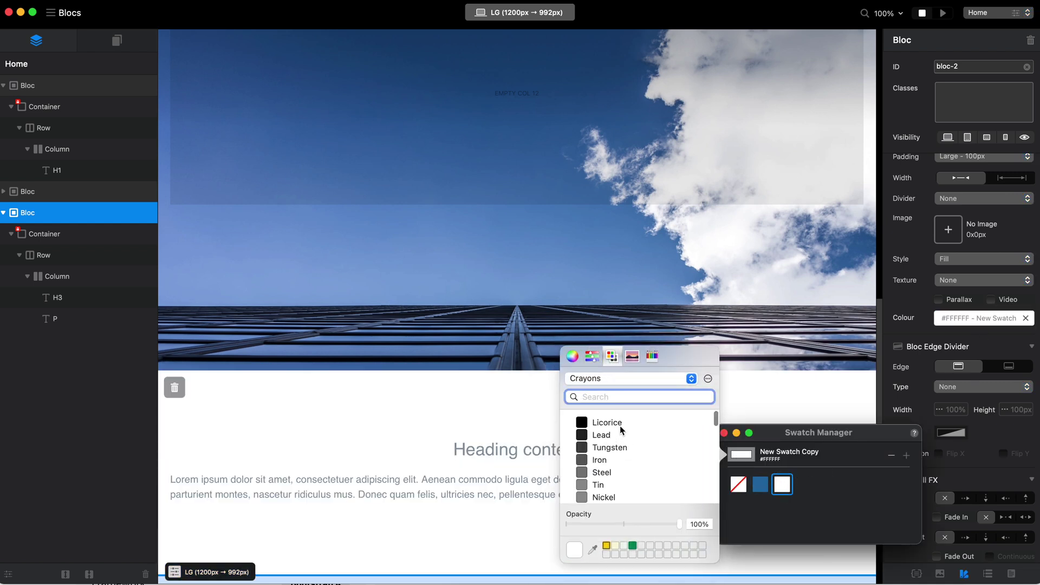
pyautogui.click(626, 424)
pyautogui.click(774, 435)
pyautogui.click(724, 433)
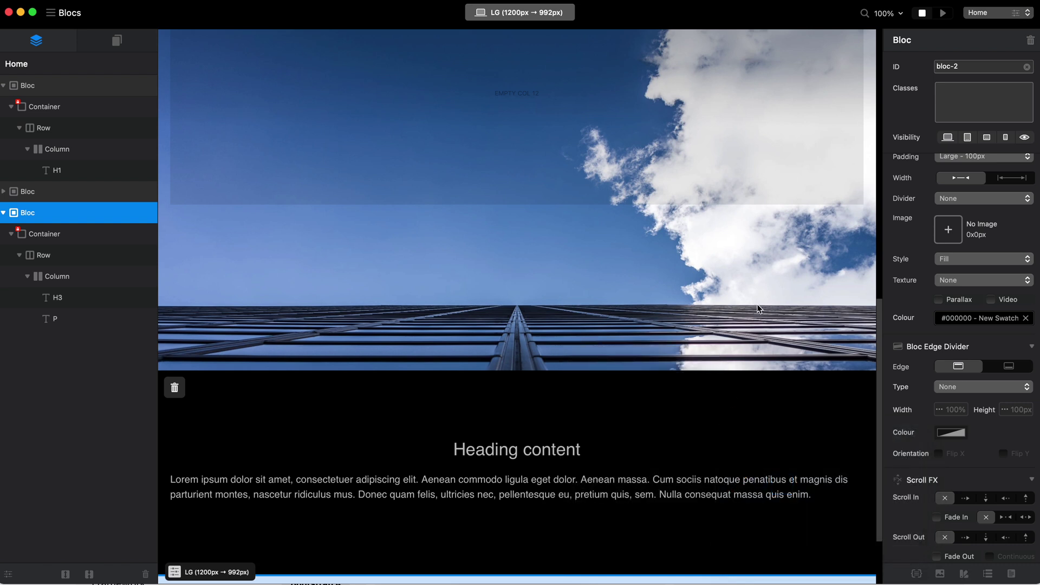
pyautogui.click(613, 335)
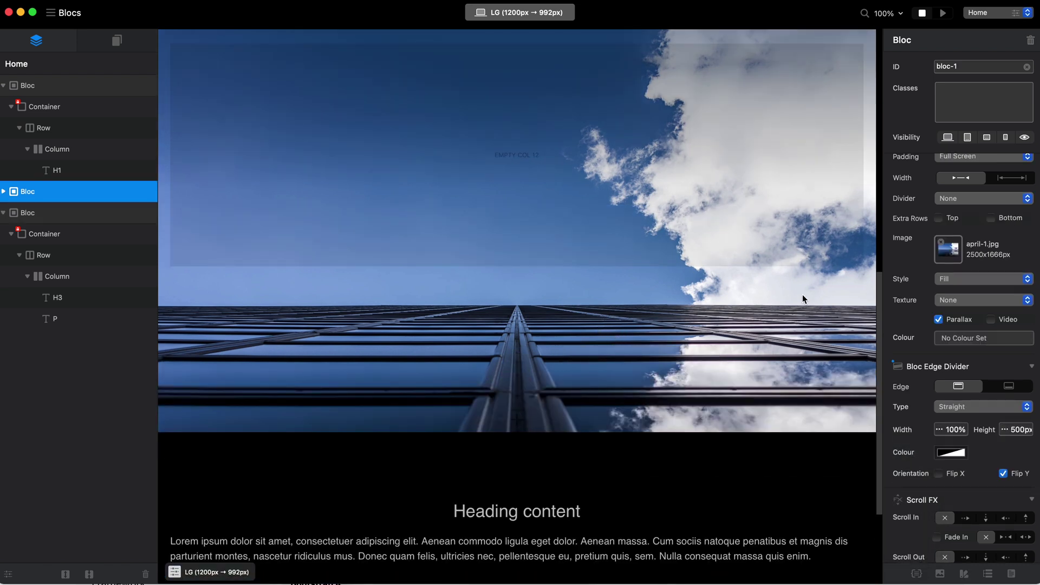
# Give the image bloc a Straight bottom edge divider with height 400px.
pyautogui.click(1005, 389)
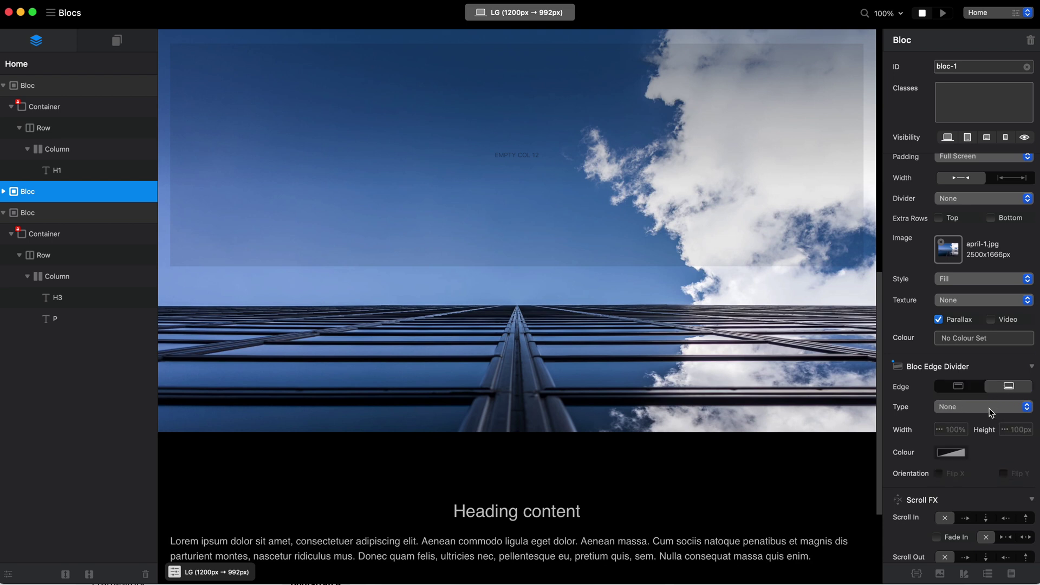
pyautogui.click(990, 409)
pyautogui.click(979, 519)
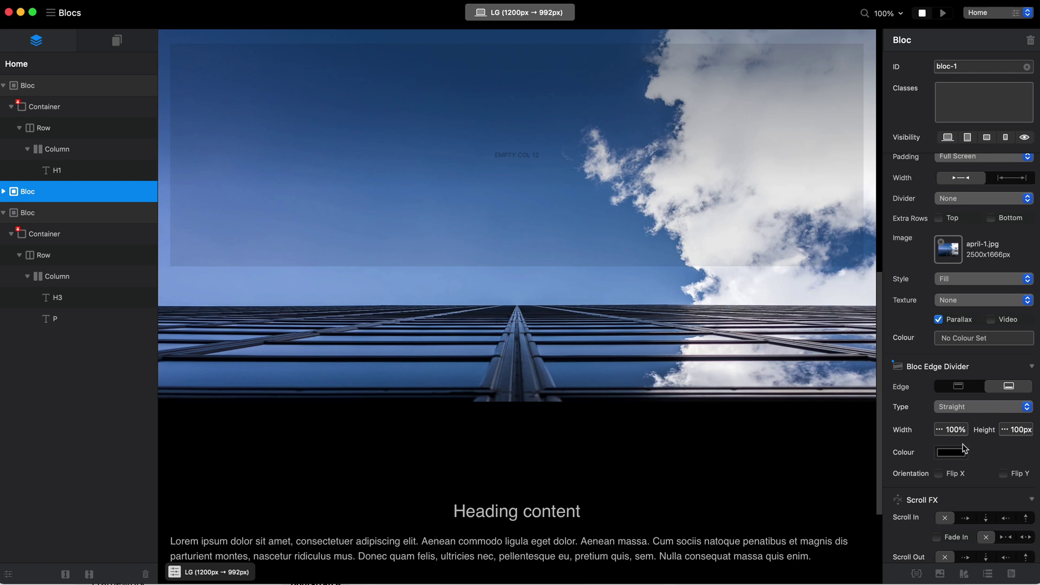
pyautogui.click(982, 430)
pyautogui.write('5')
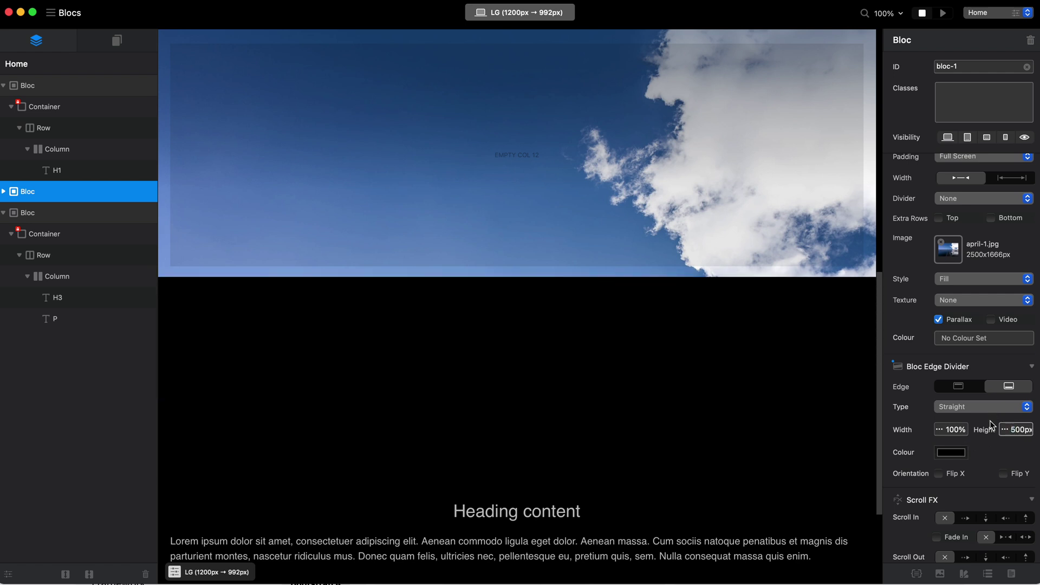
pyautogui.press('BackSpace')
pyautogui.write('4')
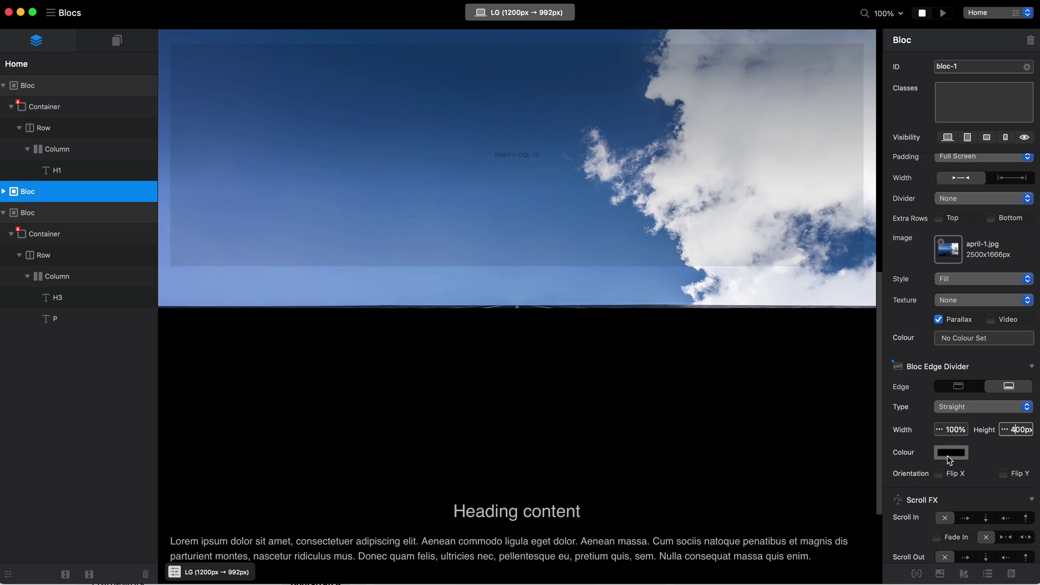
# Drag the bottom divider colour's opacity to 0%.
pyautogui.click(951, 452)
pyautogui.moveTo(881, 522); pyautogui.dragTo(623, 523)
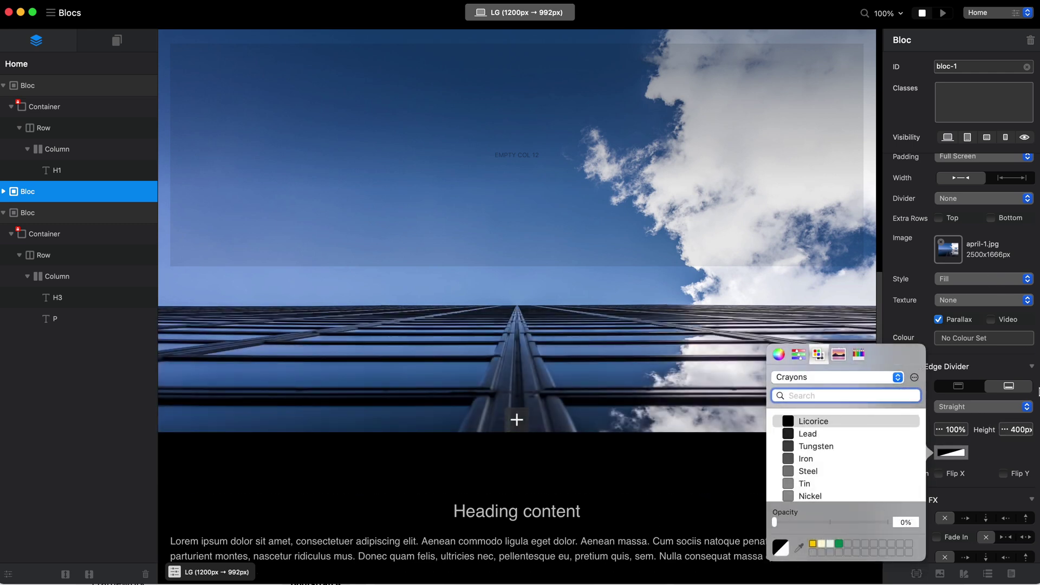
pyautogui.click(1015, 425)
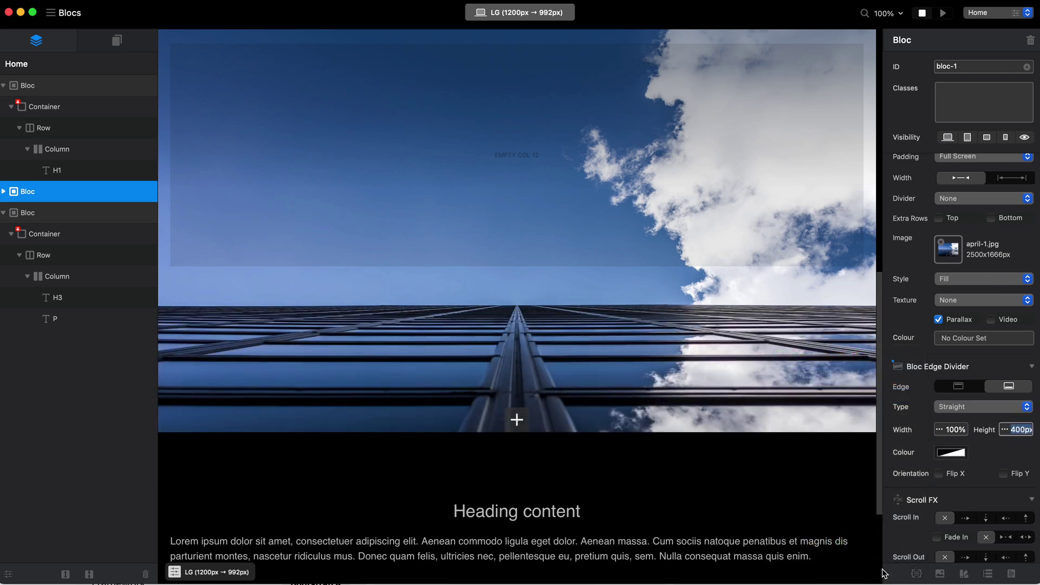
# Open the bottom divider's style class for editing and switch its background to a gradient.
pyautogui.click(917, 574)
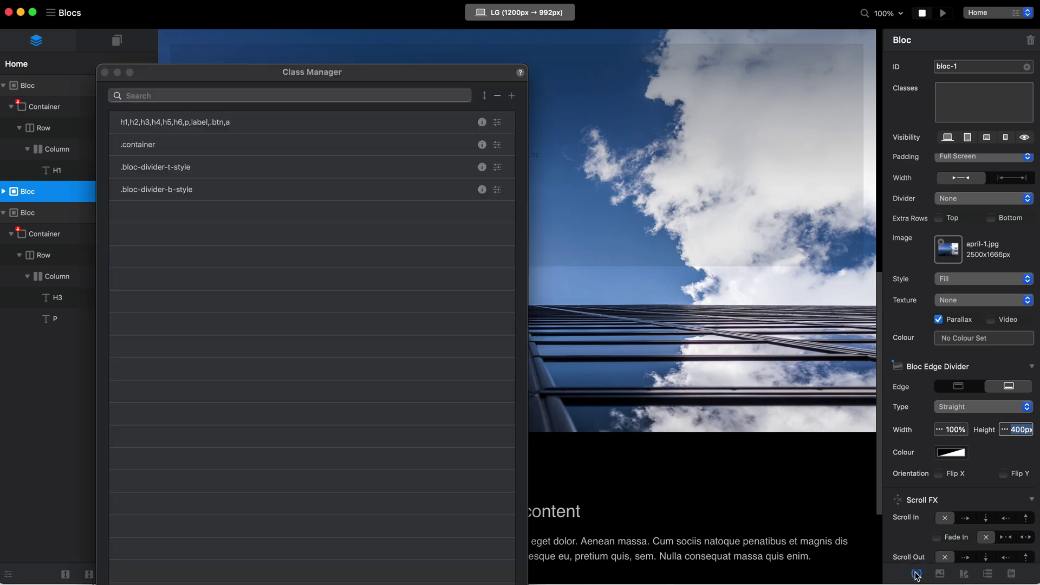
pyautogui.click(199, 194)
pyautogui.moveTo(264, 76); pyautogui.dragTo(872, 172)
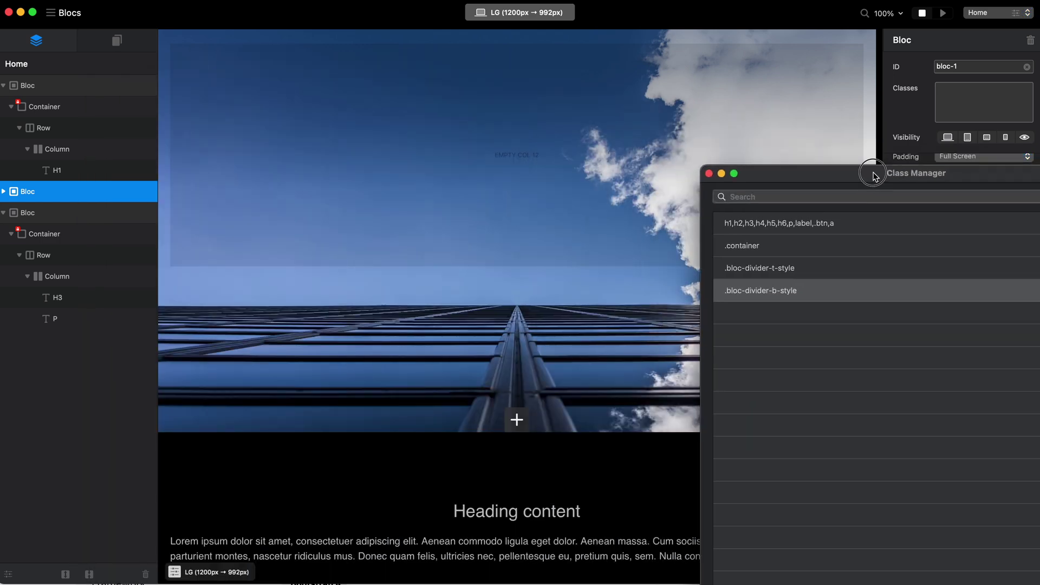
pyautogui.doubleClick(783, 295)
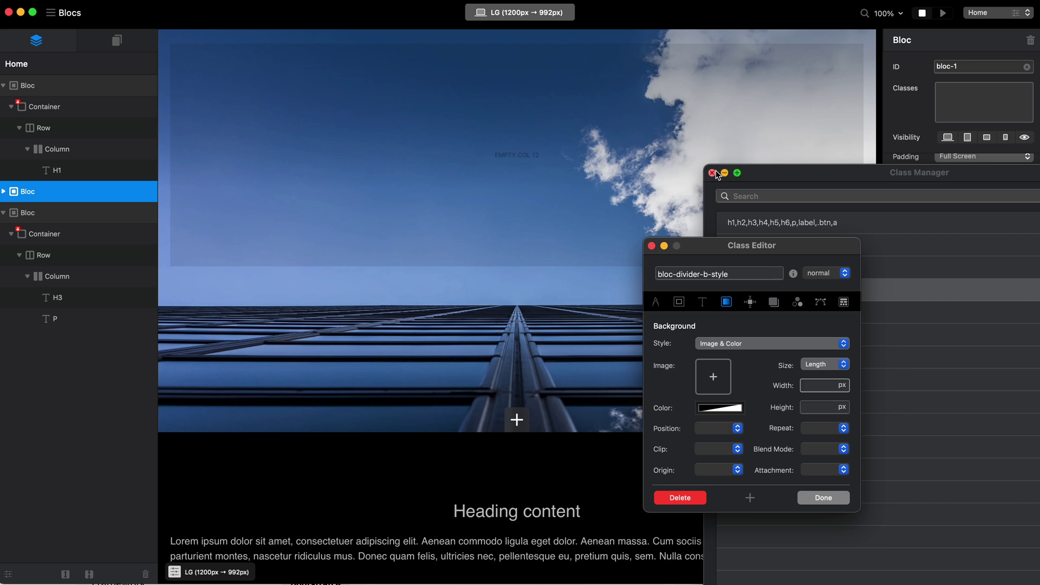
pyautogui.click(712, 172)
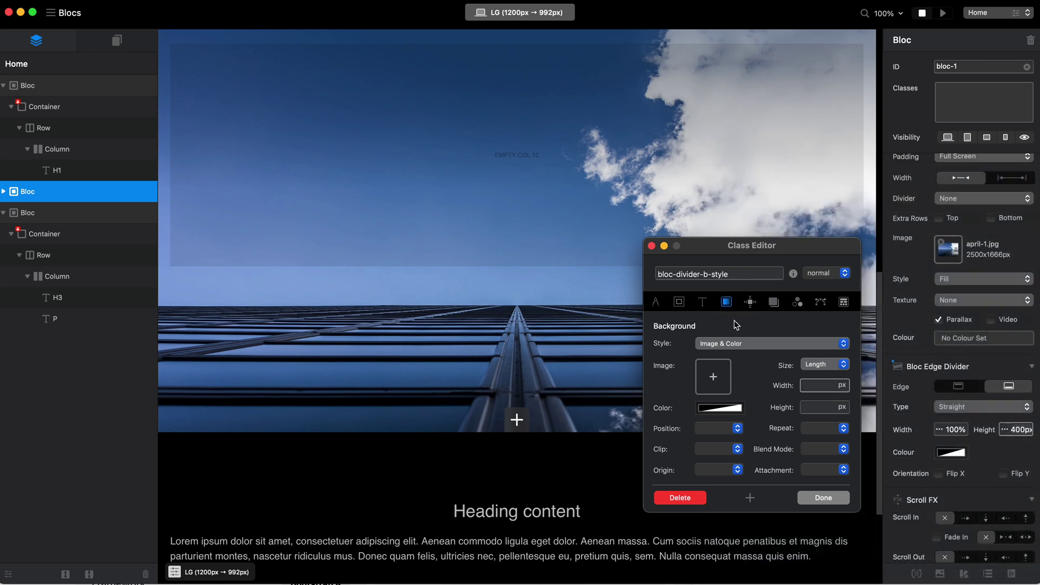
pyautogui.click(739, 345)
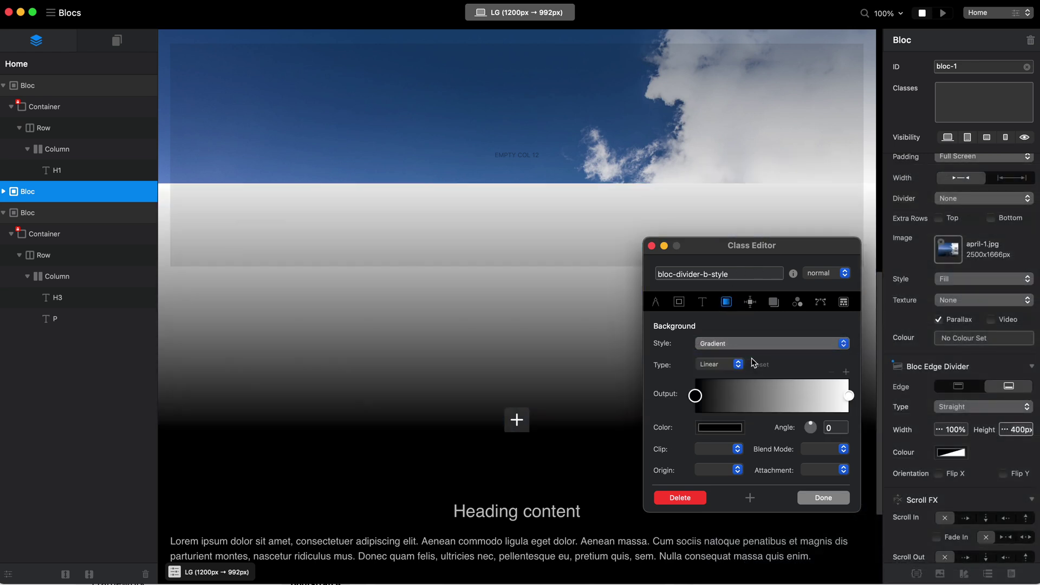
# Set the gradient's right stop to Licorice black at 0% opacity and finish the style with Done.
pyautogui.click(850, 397)
pyautogui.click(721, 428)
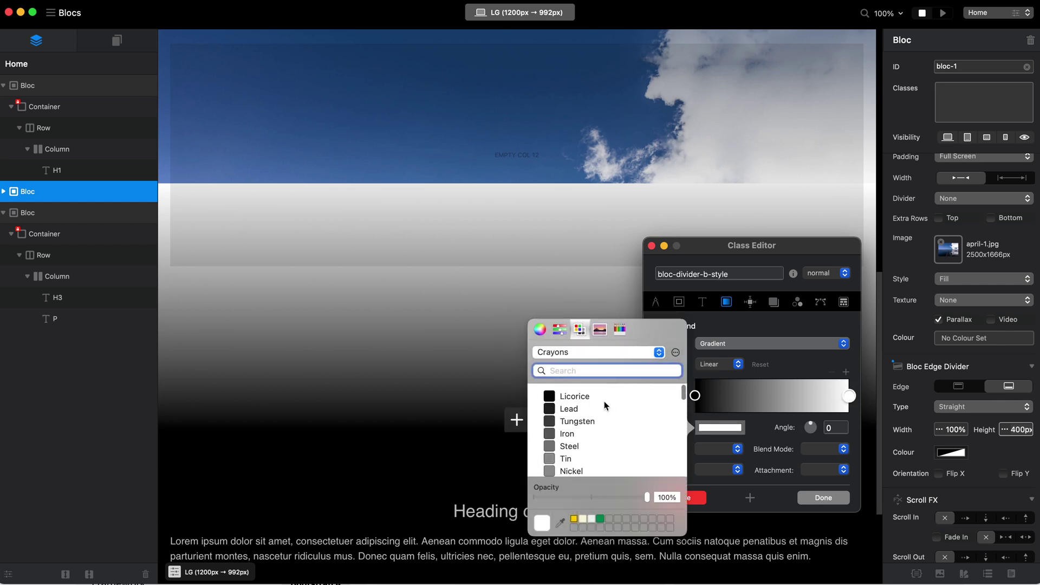
pyautogui.click(595, 396)
pyautogui.moveTo(638, 498); pyautogui.dragTo(480, 497)
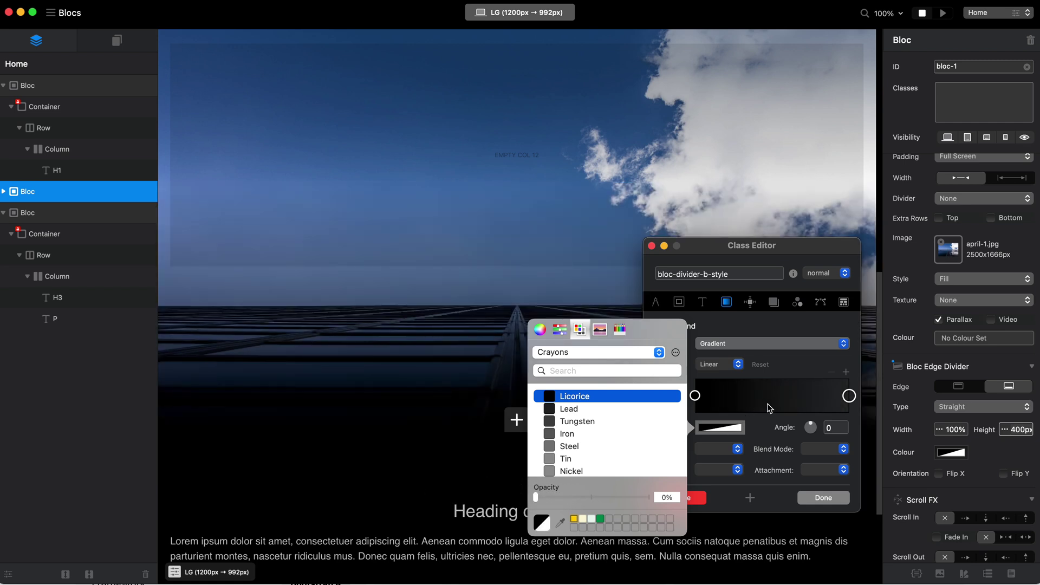
pyautogui.click(775, 408)
pyautogui.moveTo(802, 249); pyautogui.dragTo(789, 247)
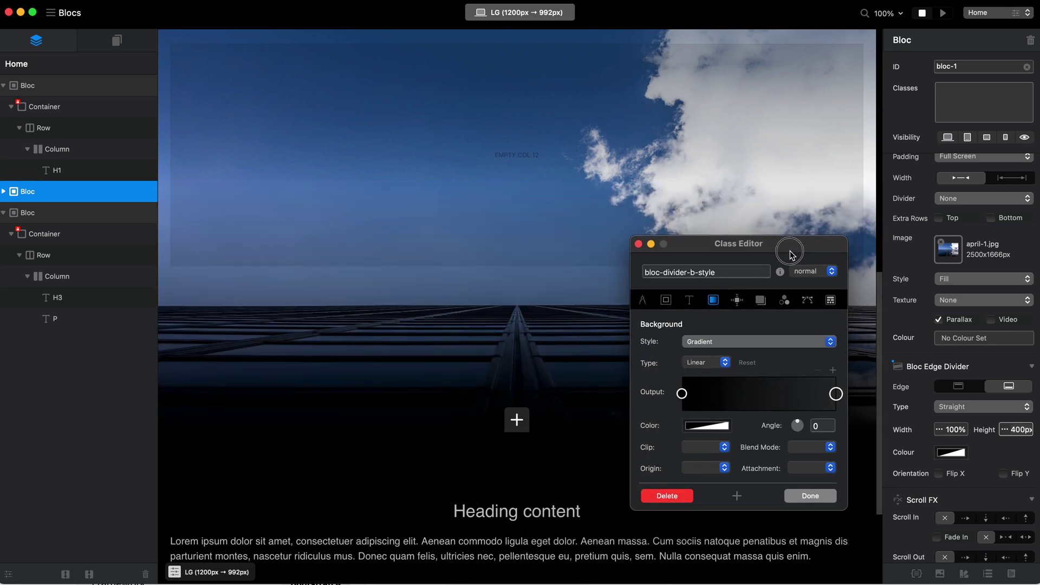
pyautogui.click(812, 497)
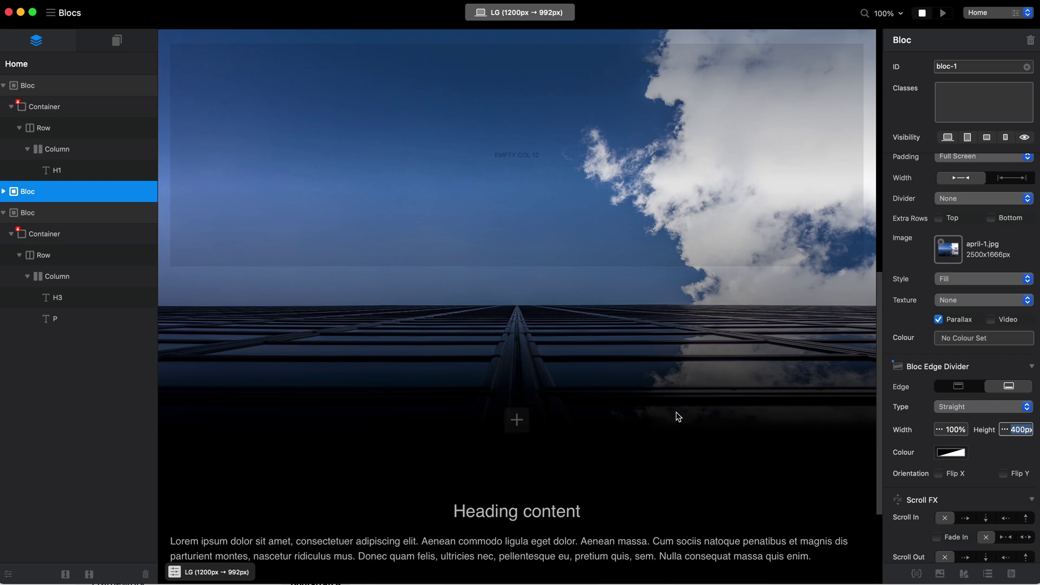
pyautogui.scroll(-5, 676, 413)
pyautogui.scroll(6, 677, 412)
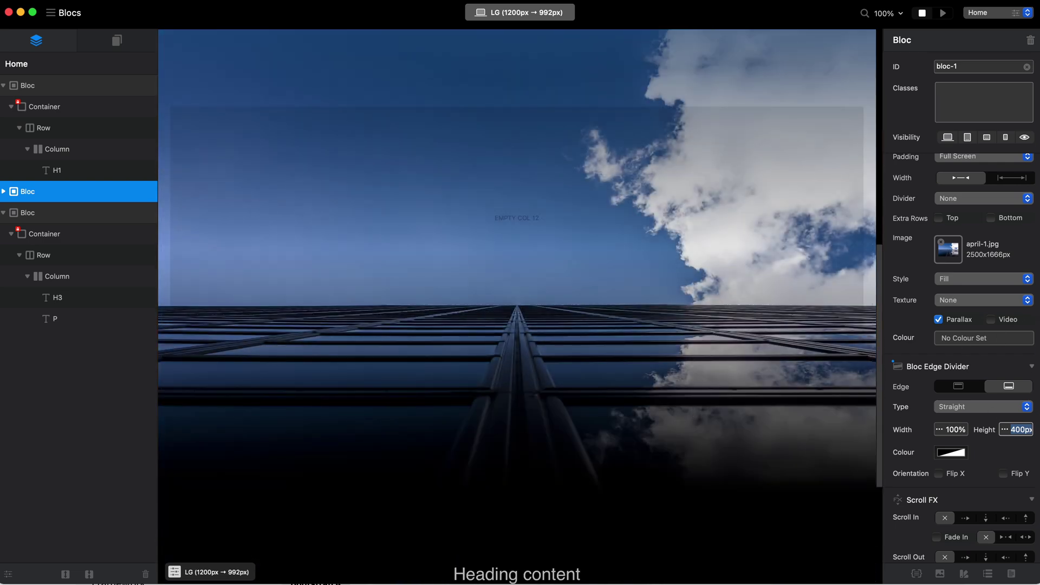
# Add a Heading 1 bric to the hero bloc's empty column.
pyautogui.click(585, 222)
pyautogui.click(519, 218)
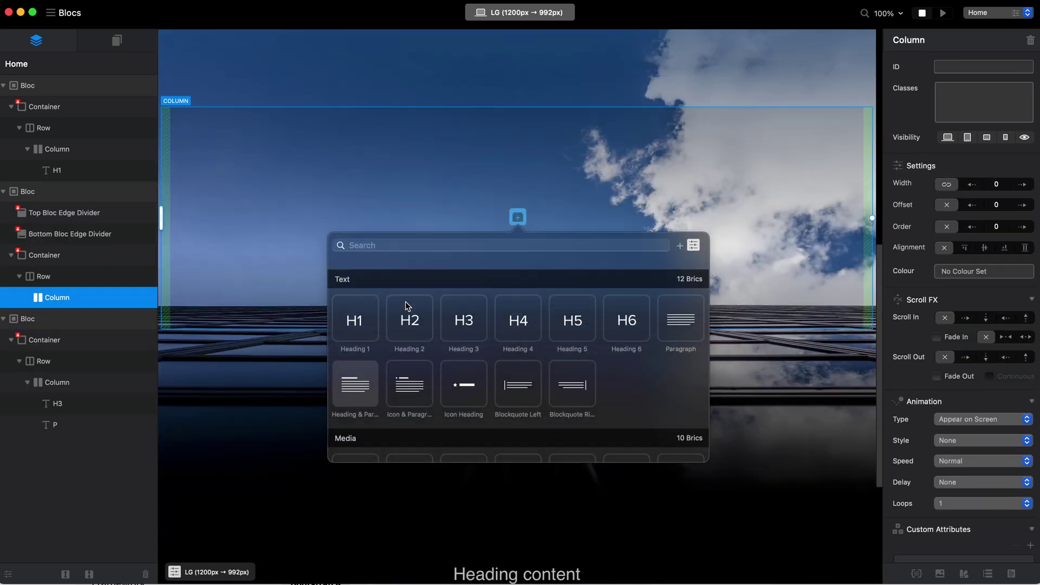
pyautogui.click(355, 320)
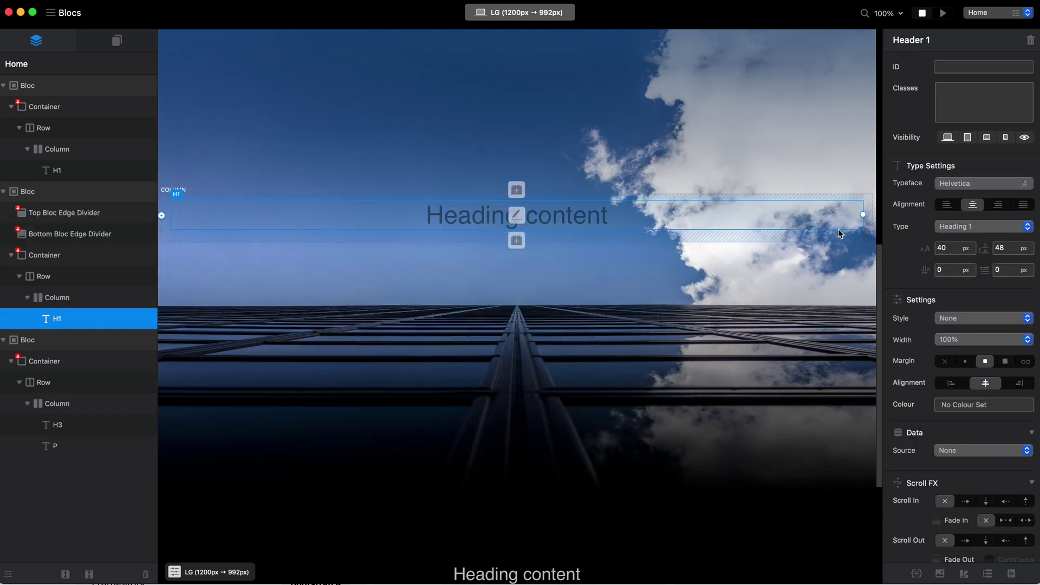
# Colour the heading white with a new #FFFFFF swatch, then reselect the hero image bloc.
pyautogui.click(984, 404)
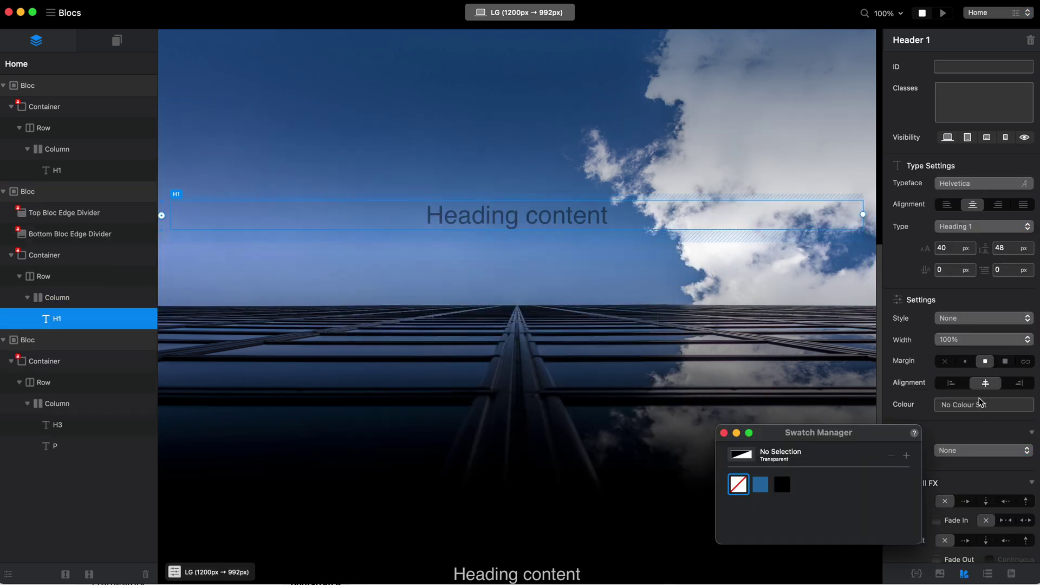
pyautogui.click(906, 456)
pyautogui.click(725, 433)
pyautogui.scroll(-3, 758, 289)
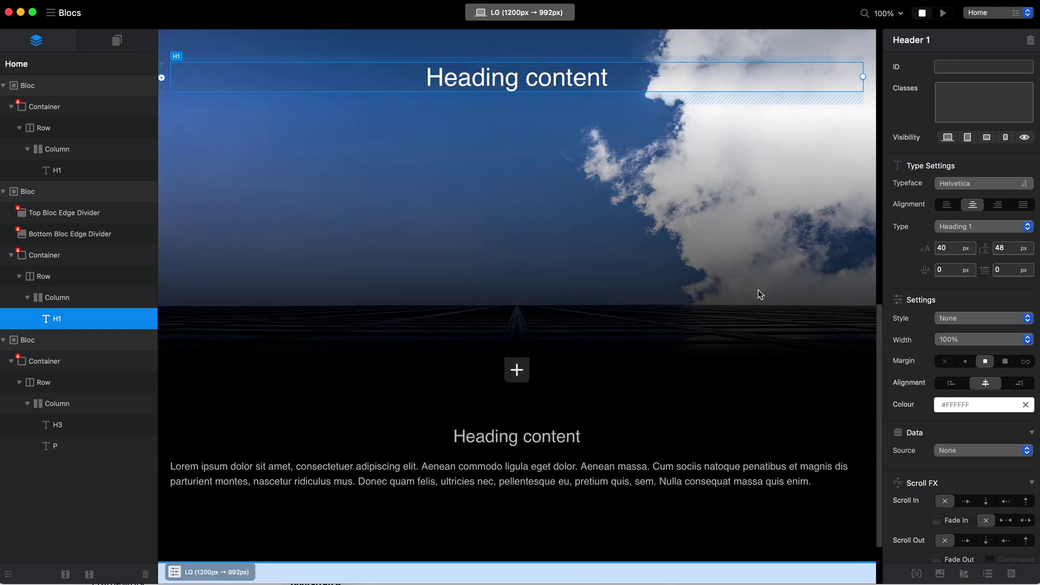
pyautogui.scroll(4, 759, 295)
pyautogui.scroll(-3, 759, 294)
pyautogui.scroll(1, 758, 294)
pyautogui.scroll(-1, 759, 295)
pyautogui.scroll(4, 758, 295)
pyautogui.click(762, 265)
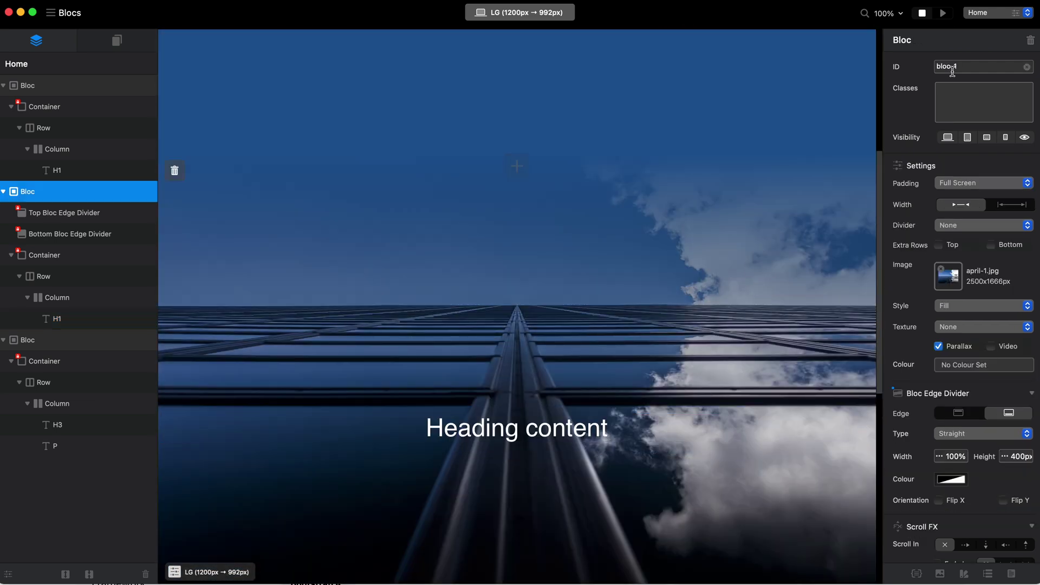
pyautogui.click(943, 14)
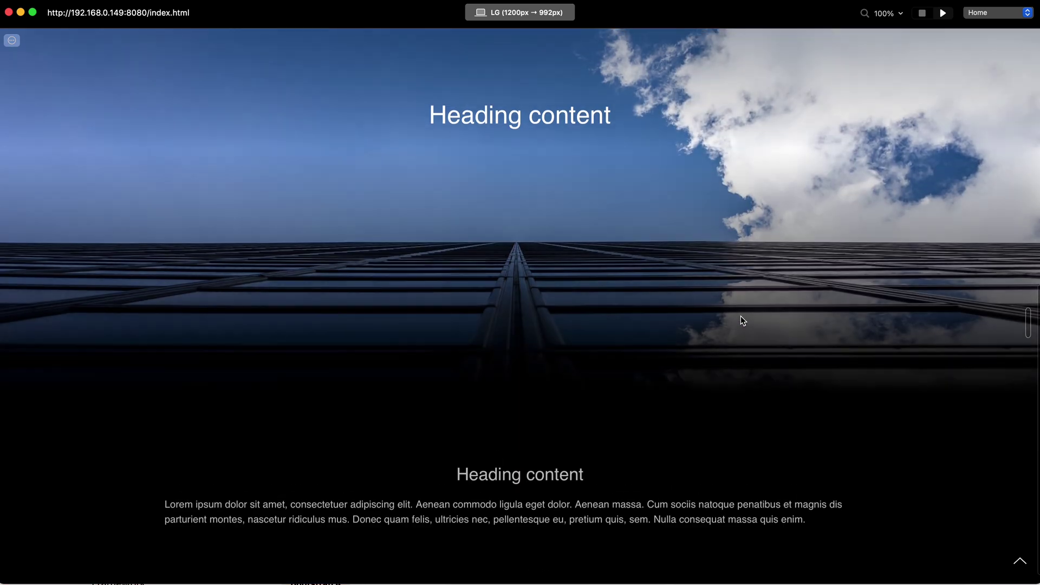
pyautogui.scroll(2, 741, 321)
pyautogui.scroll(-2, 740, 320)
pyautogui.scroll(2, 740, 316)
pyautogui.scroll(2, 687, 356)
pyautogui.scroll(-3, 701, 298)
pyautogui.scroll(3, 701, 297)
pyautogui.moveTo(1029, 315); pyautogui.dragTo(1008, 323)
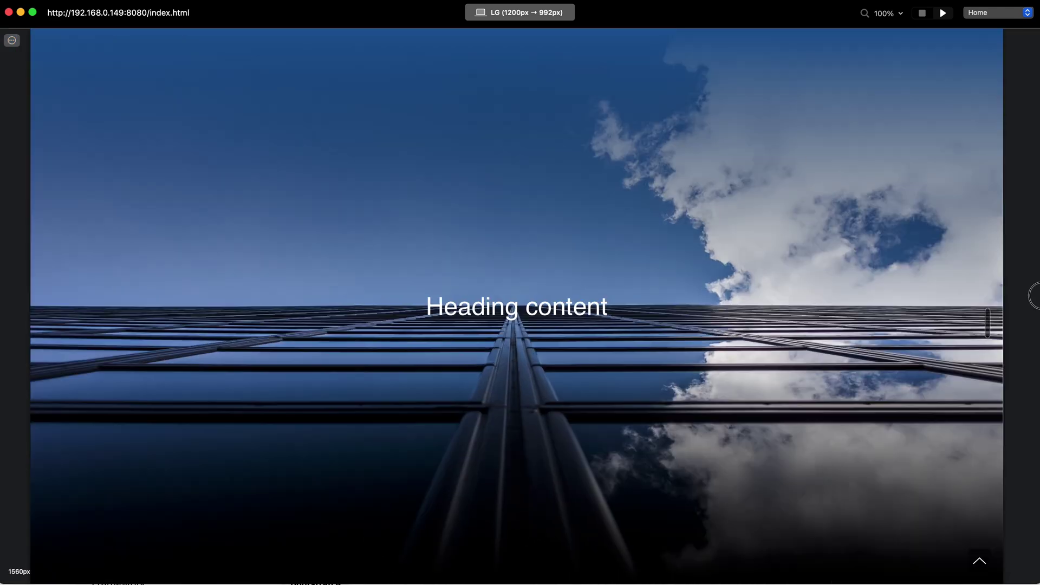
pyautogui.click(922, 13)
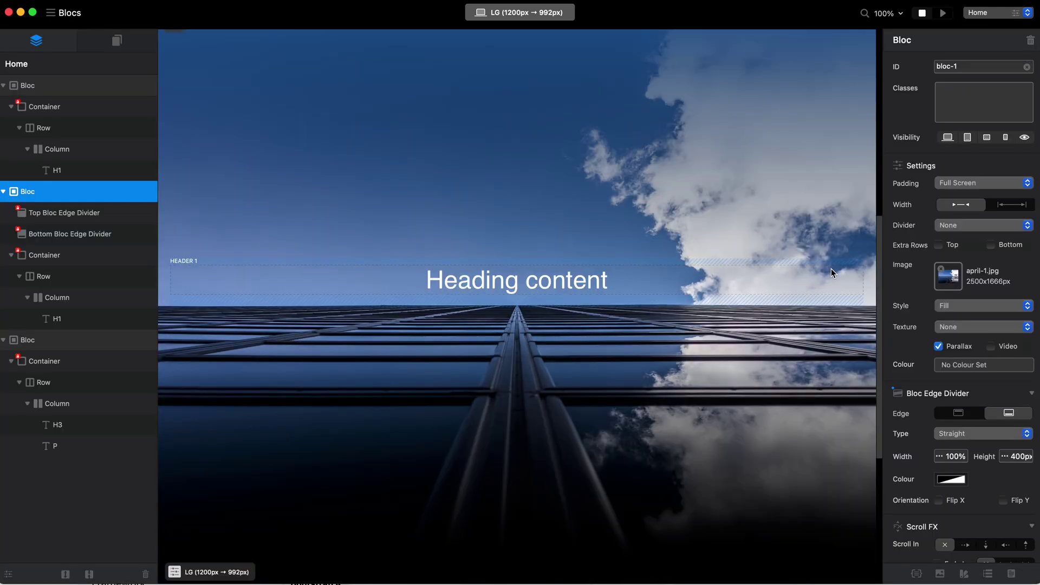
pyautogui.scroll(2, 821, 277)
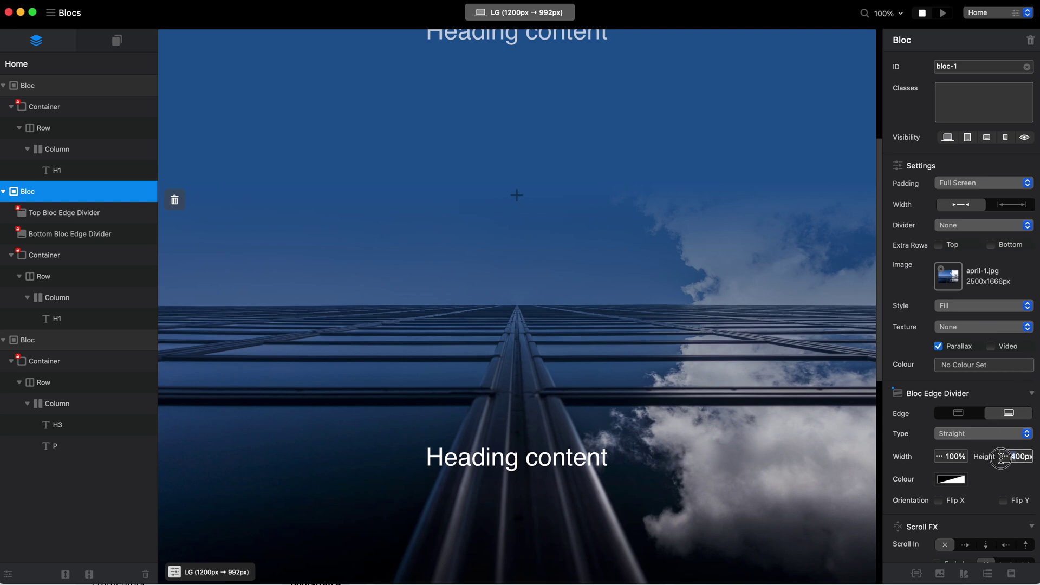
pyautogui.write('300')
pyautogui.press('Return')
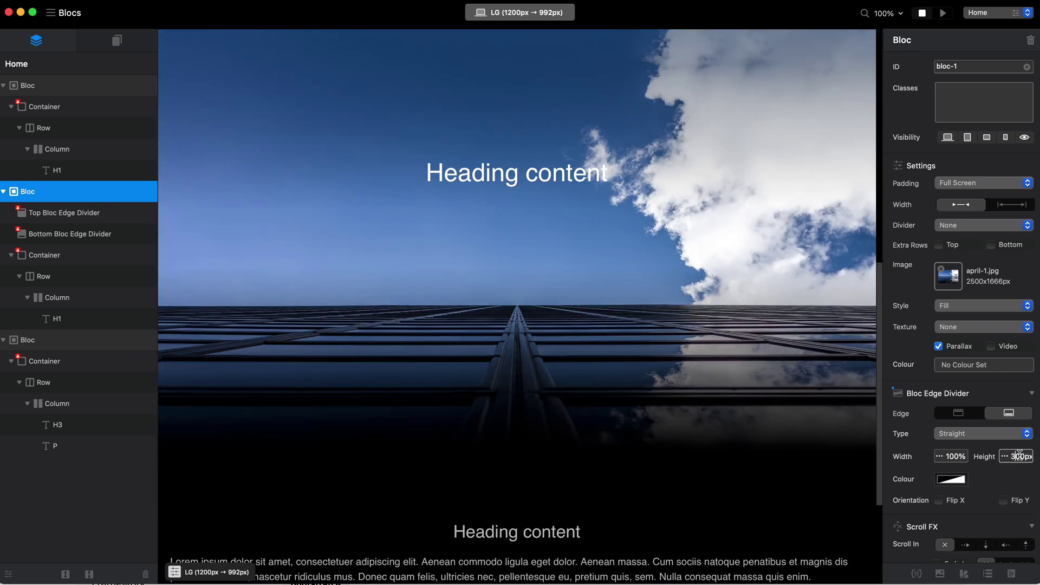
pyautogui.write('200')
pyautogui.press('Return')
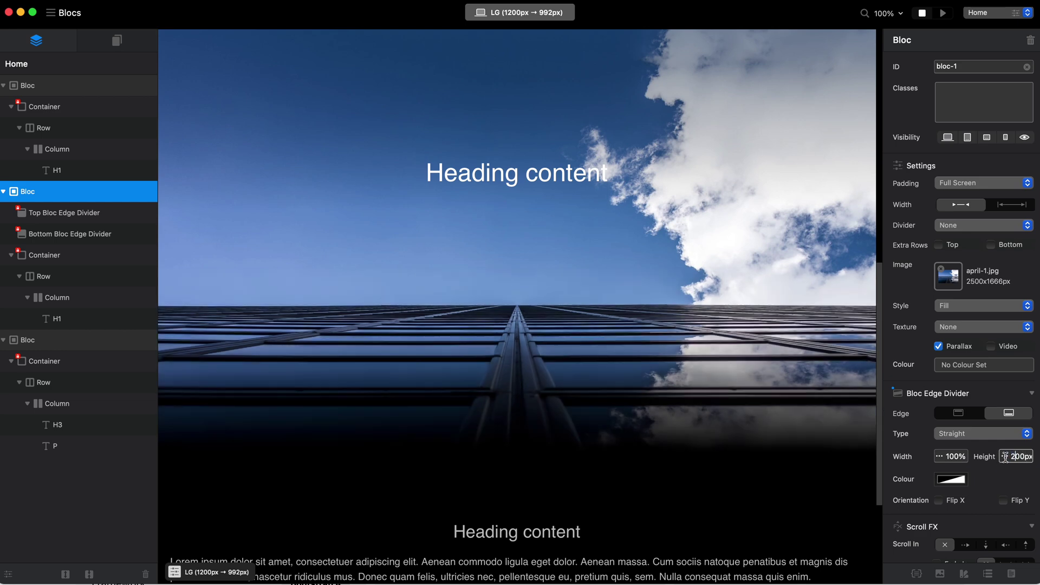
pyautogui.write('400')
pyautogui.press('Return')
pyautogui.scroll(5, 729, 210)
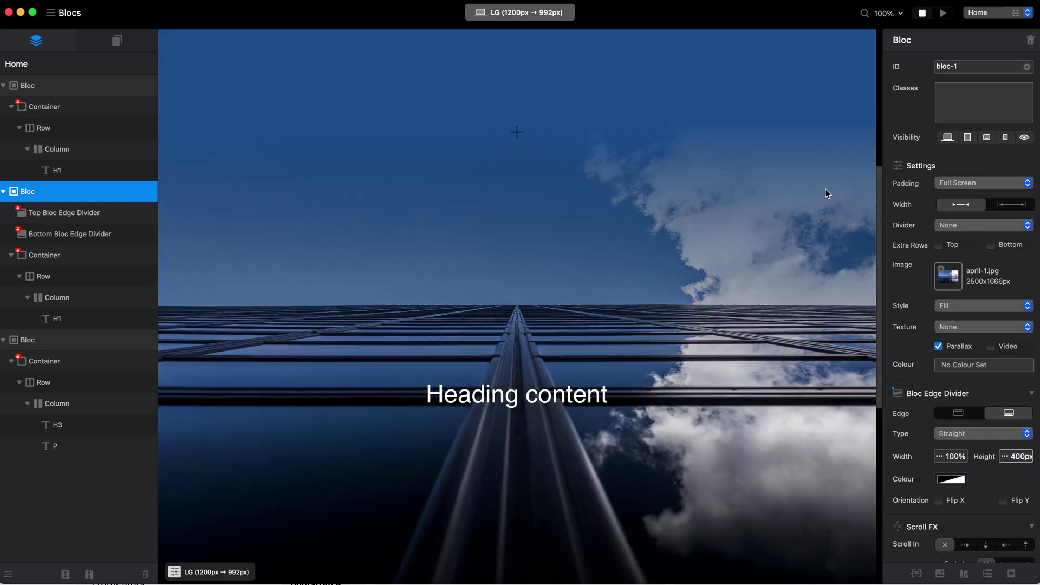
# Switch to the top edge divider and edit its height through 300 and 900 back to 500px.
pyautogui.click(968, 416)
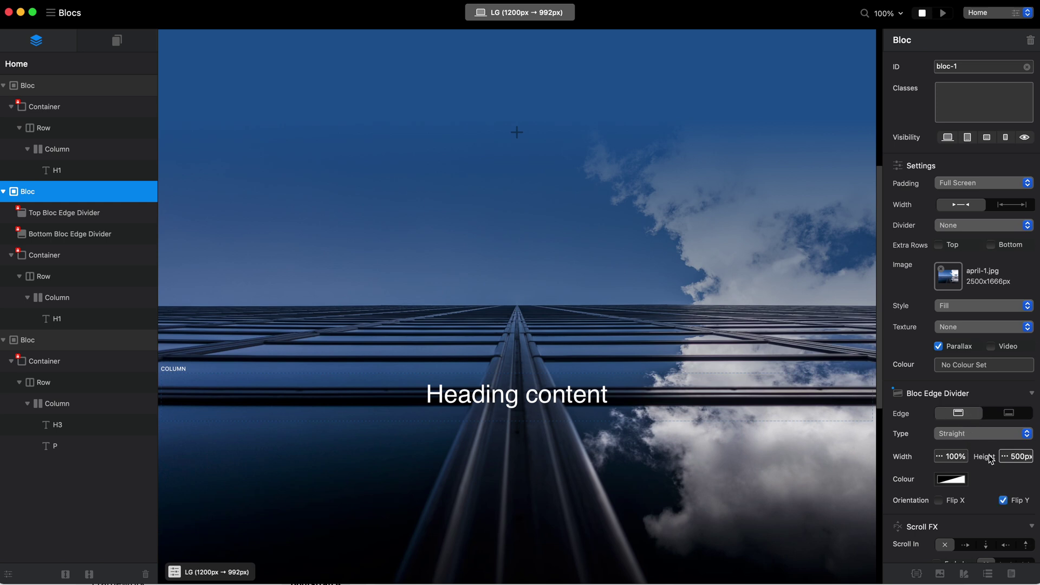
pyautogui.click(1016, 457)
pyautogui.scroll(2, 697, 307)
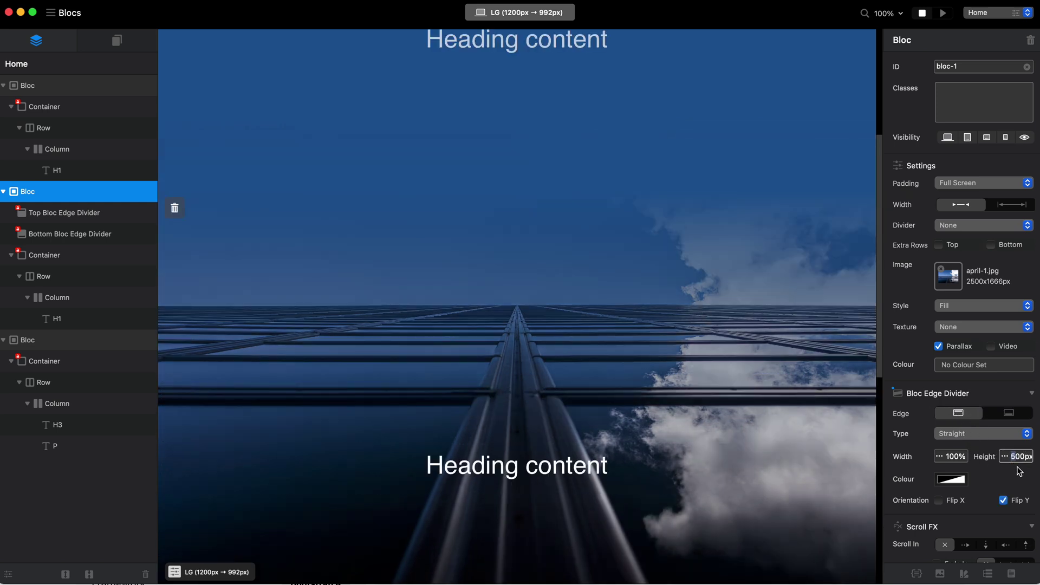
pyautogui.write('3')
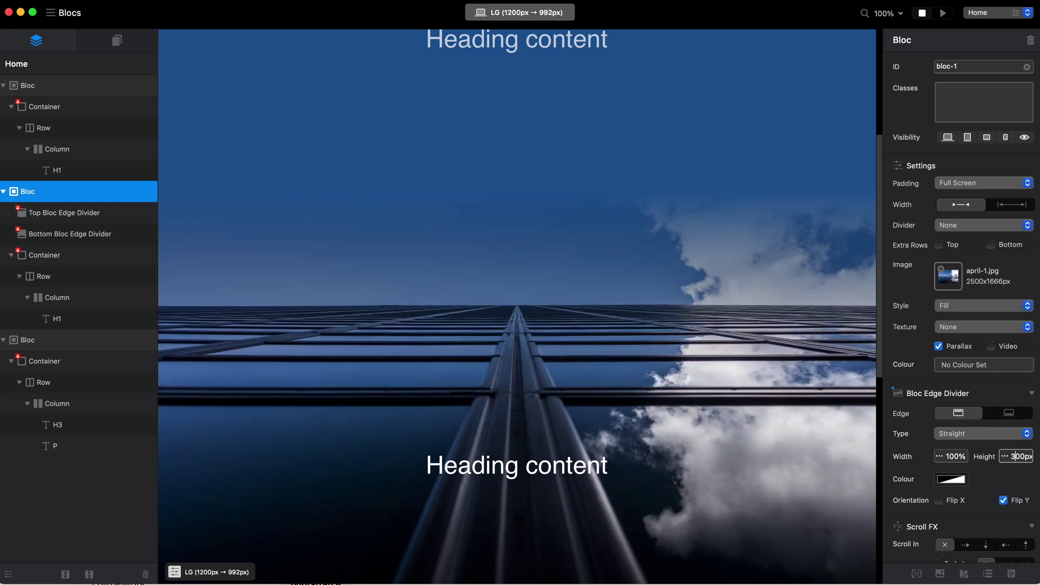
pyautogui.moveTo(575, 207)
pyautogui.moveTo(1015, 458); pyautogui.dragTo(1006, 457)
pyautogui.write('9')
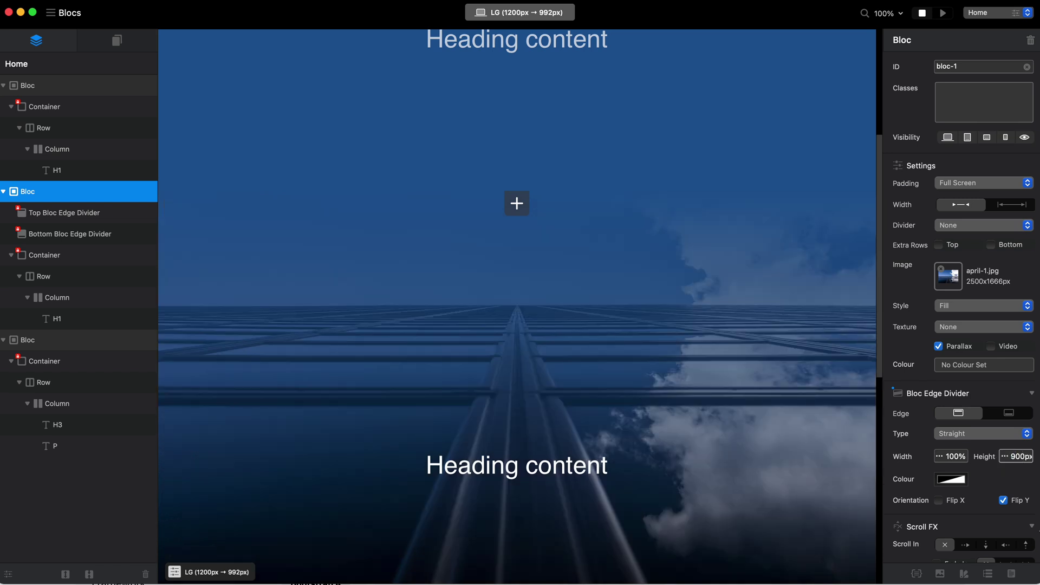
pyautogui.press('BackSpace')
pyautogui.write('5')
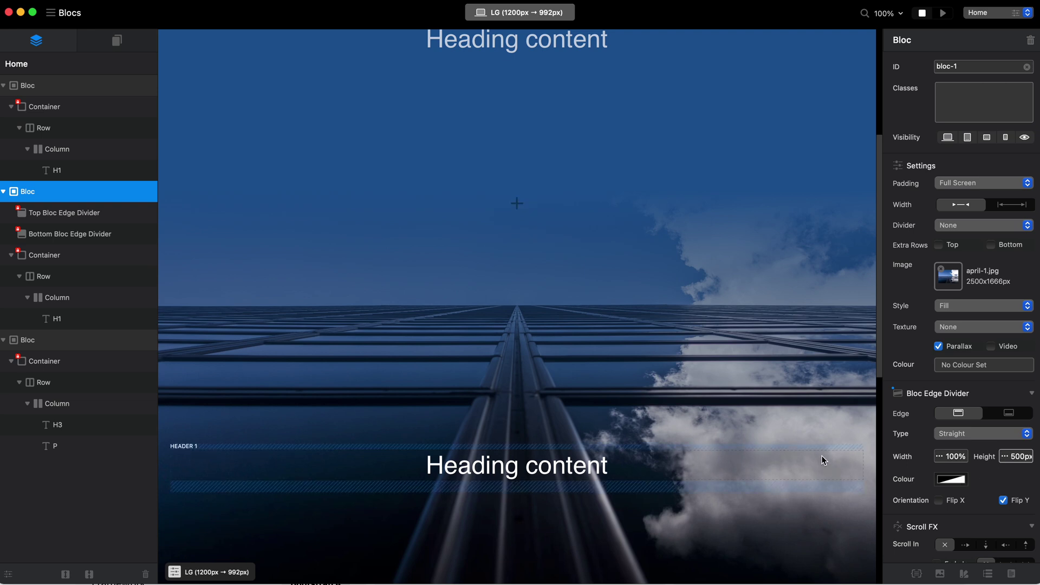
pyautogui.scroll(-3, 776, 322)
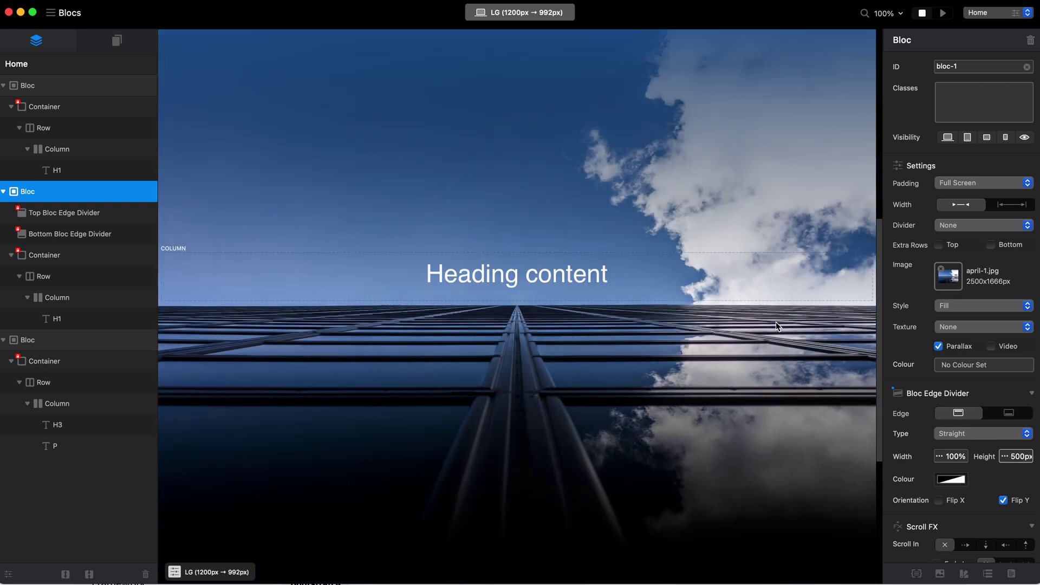